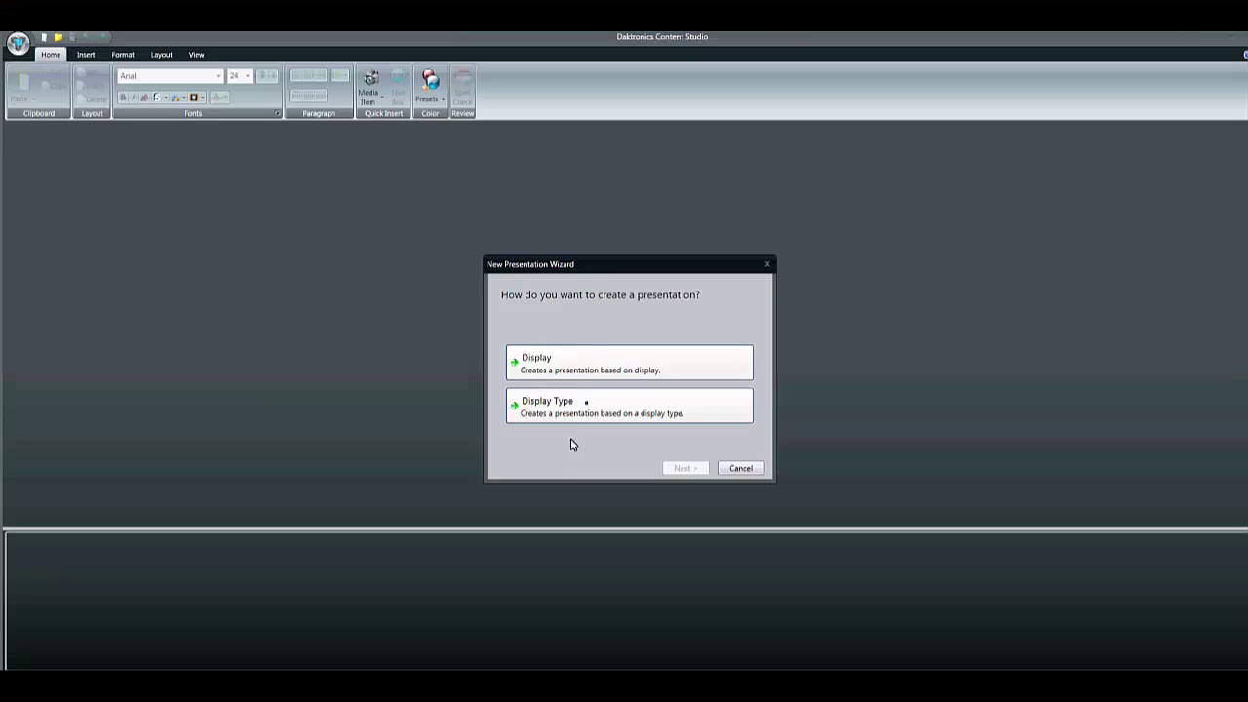
Step: Create a Requested Stats Zone presentation and import the Dak Blue background image (1280 x 720)
{"action": "left_click", "coordinate": [600, 369]}
{"action": "double_click", "coordinate": [587, 396]}
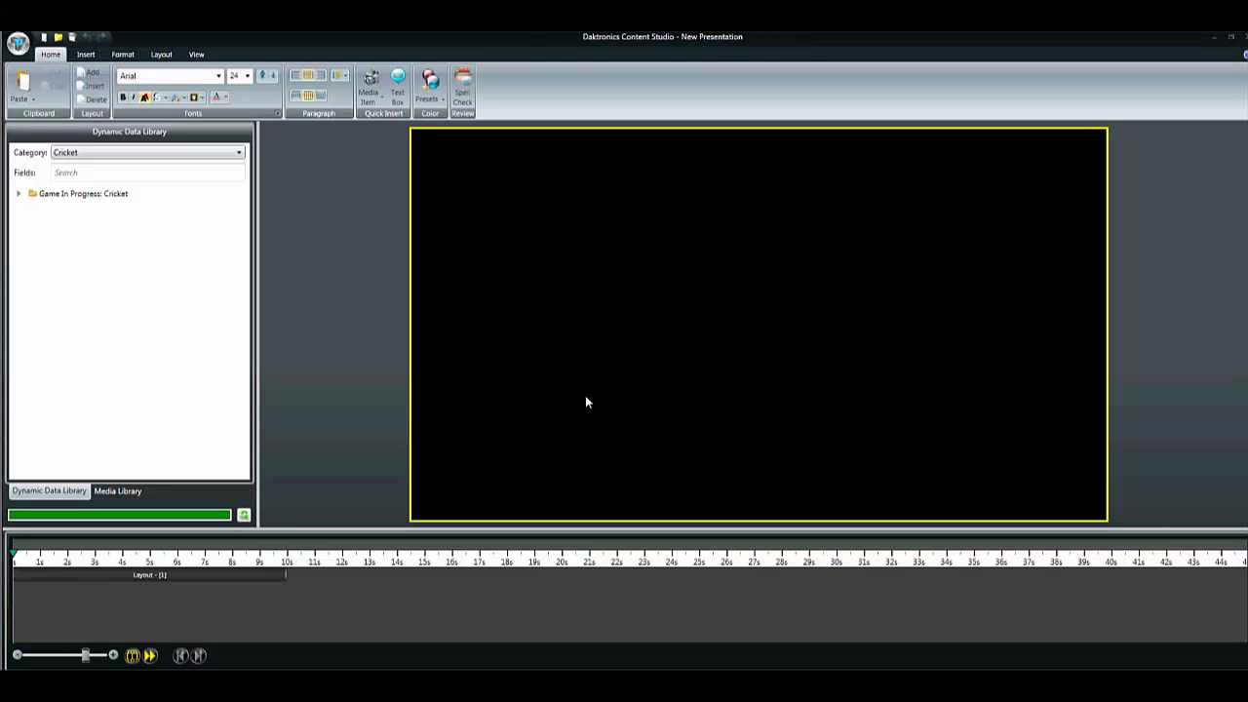
{"action": "left_click", "coordinate": [370, 95]}
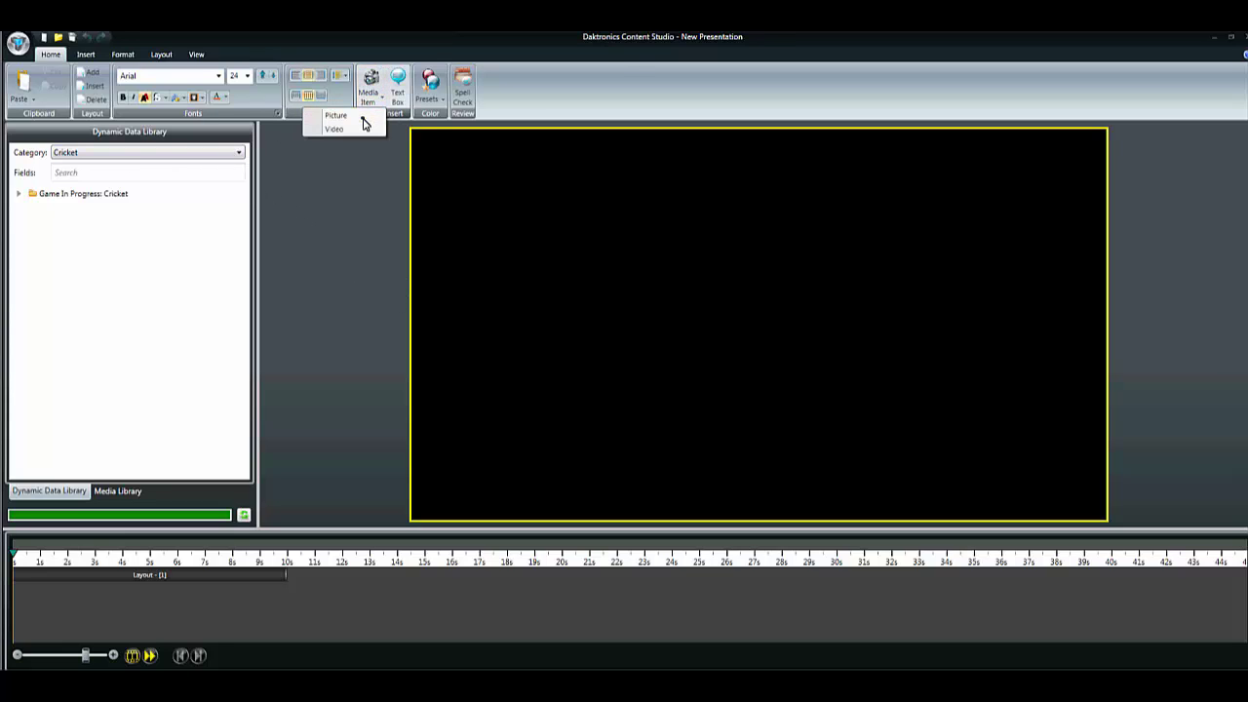
{"action": "left_click", "coordinate": [363, 119]}
{"action": "double_click", "coordinate": [246, 257]}
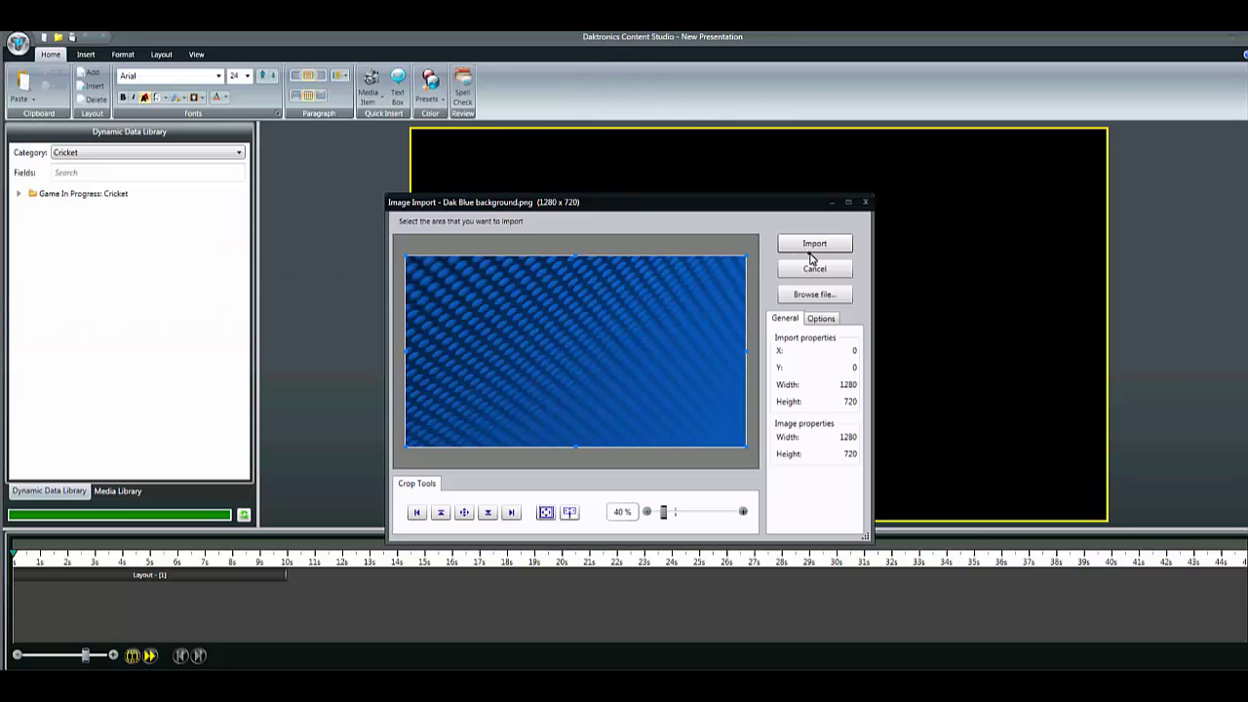
{"action": "left_click", "coordinate": [810, 248]}
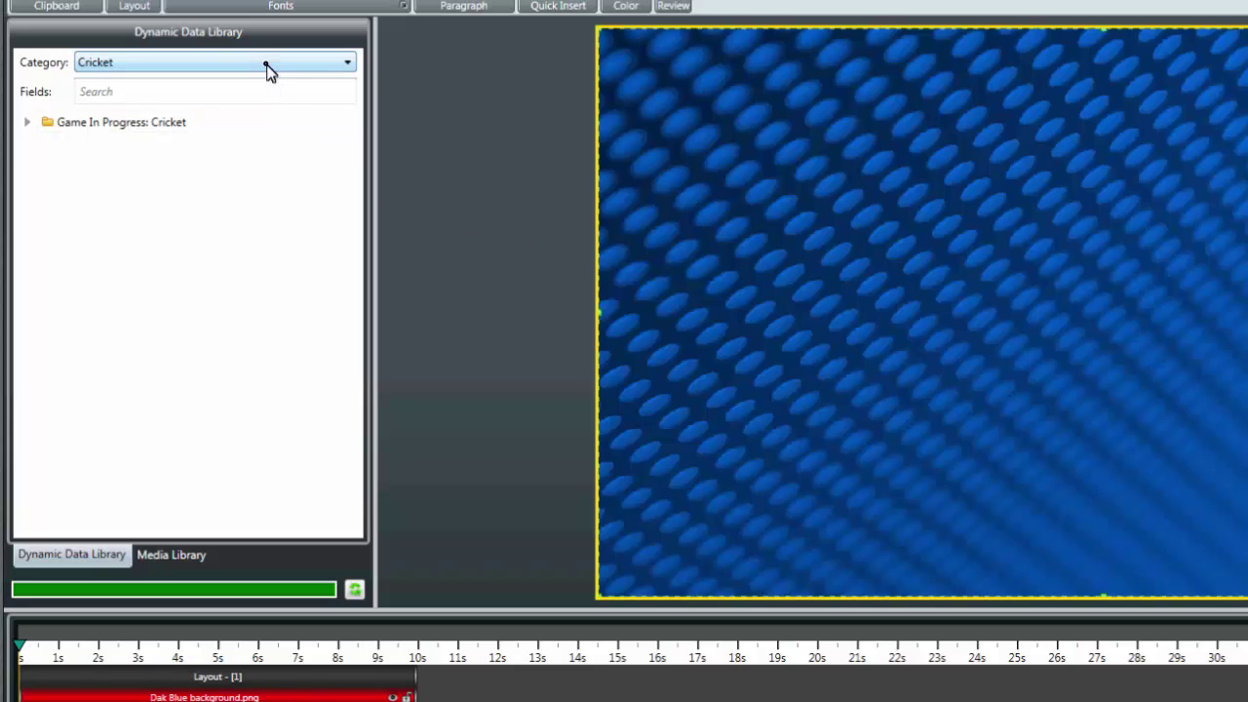
Step: Switch the data category to Baseball: College (DakStats), expand Requested Stats: DakStats BA, and drag PLAYER BITMAP out
{"action": "left_click", "coordinate": [269, 69]}
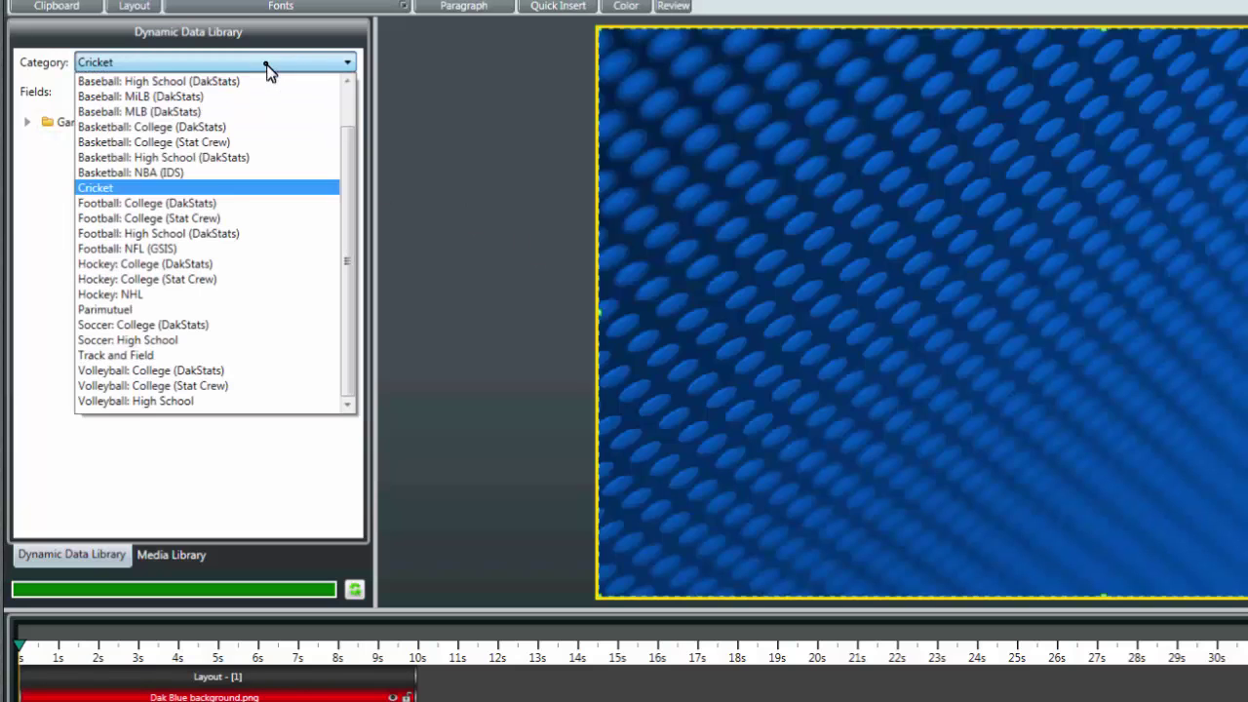
{"action": "left_click_drag", "start_coordinate": [348, 120], "coordinate": [348, 91]}
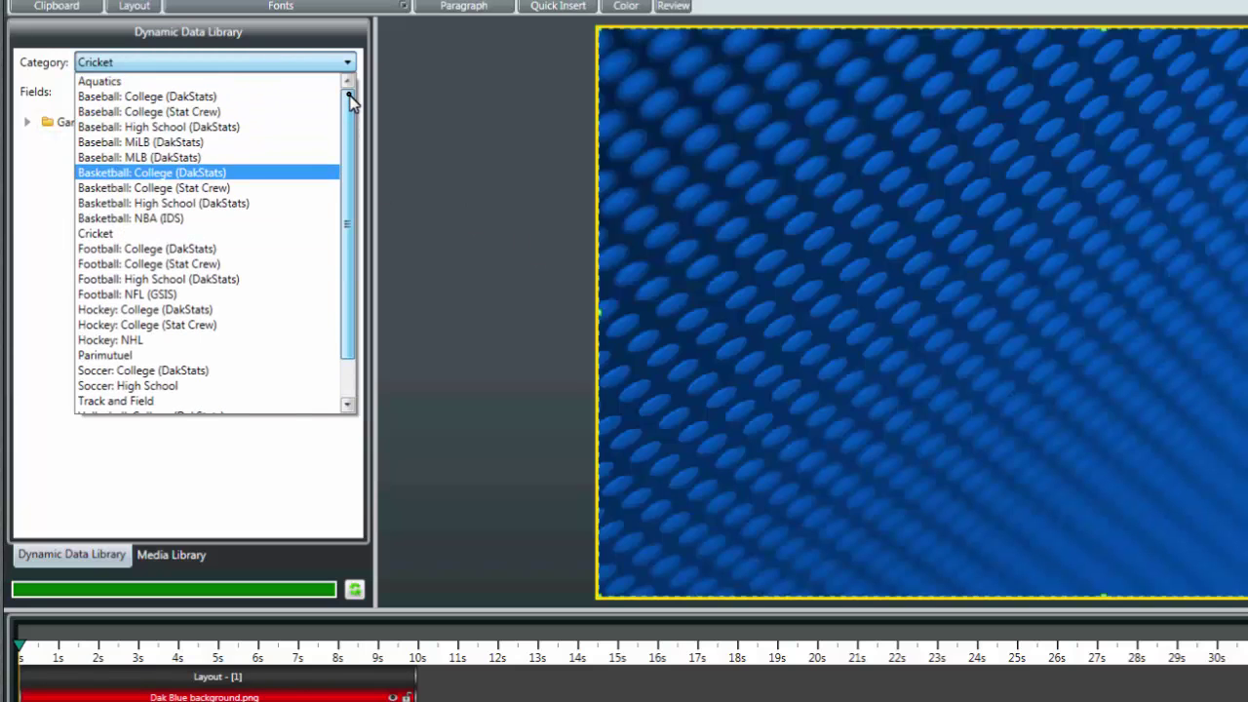
{"action": "left_click", "coordinate": [238, 98]}
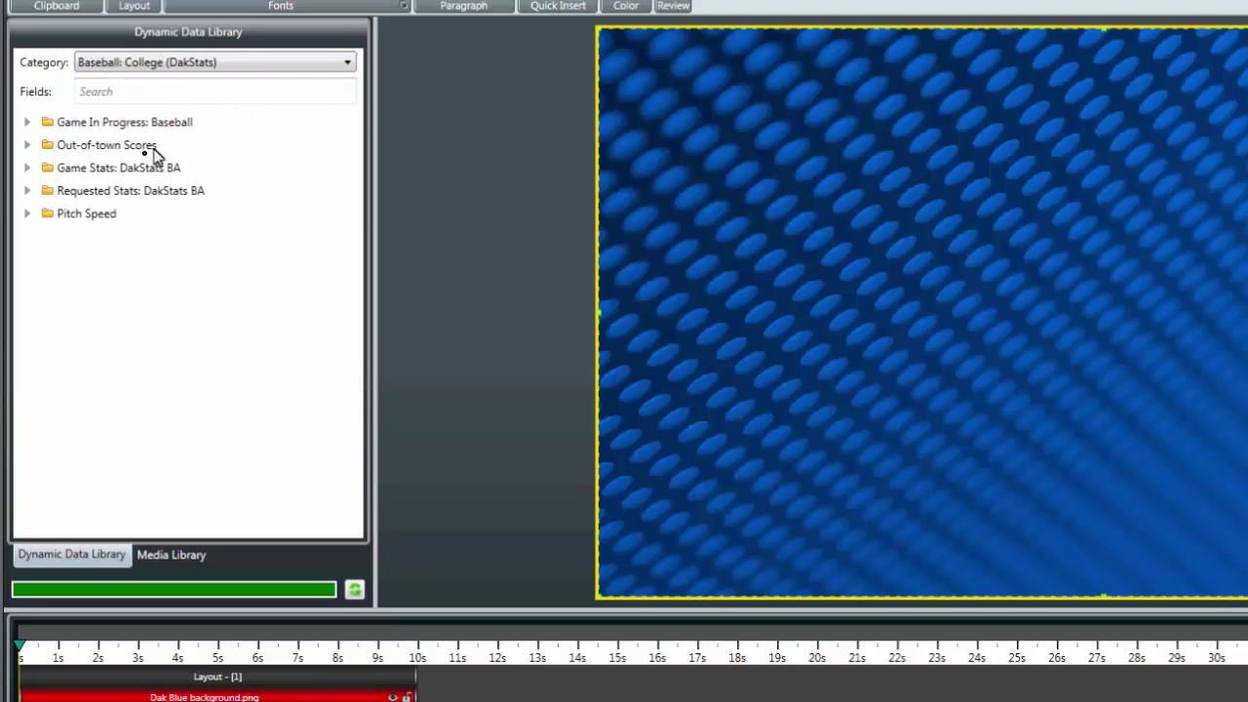
{"action": "left_click", "coordinate": [27, 192]}
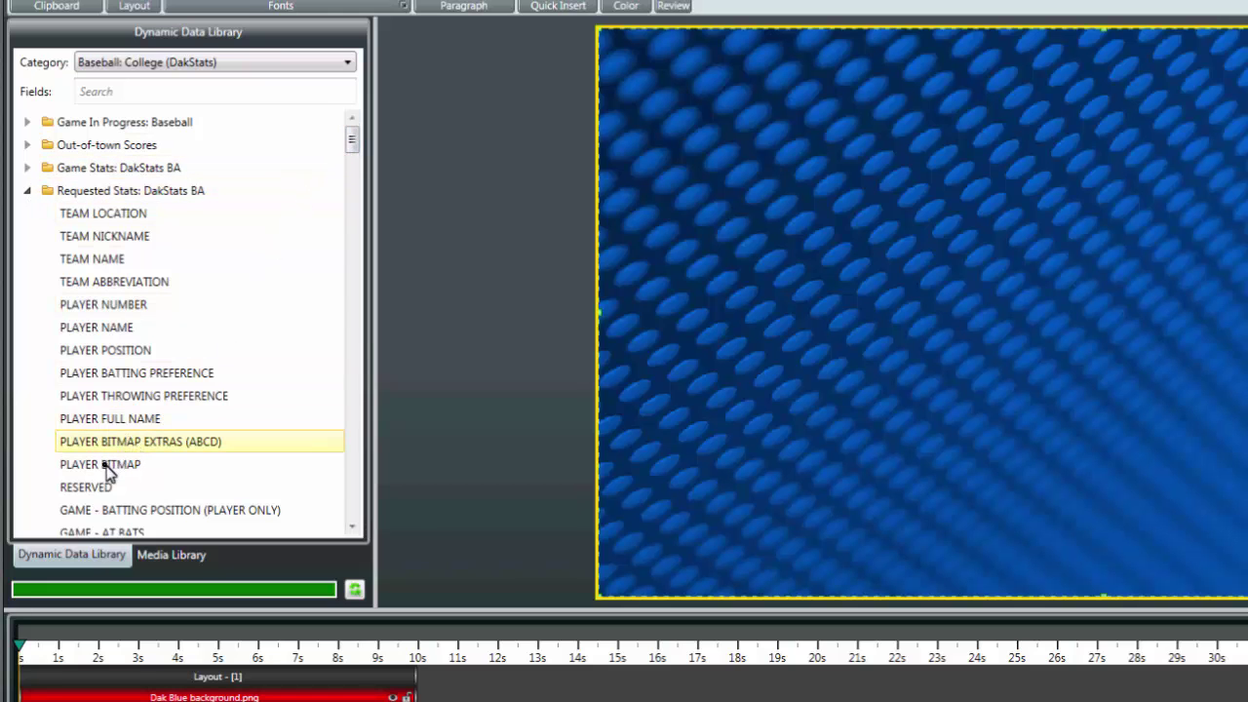
{"action": "left_click_drag", "start_coordinate": [107, 473], "coordinate": [643, 400]}
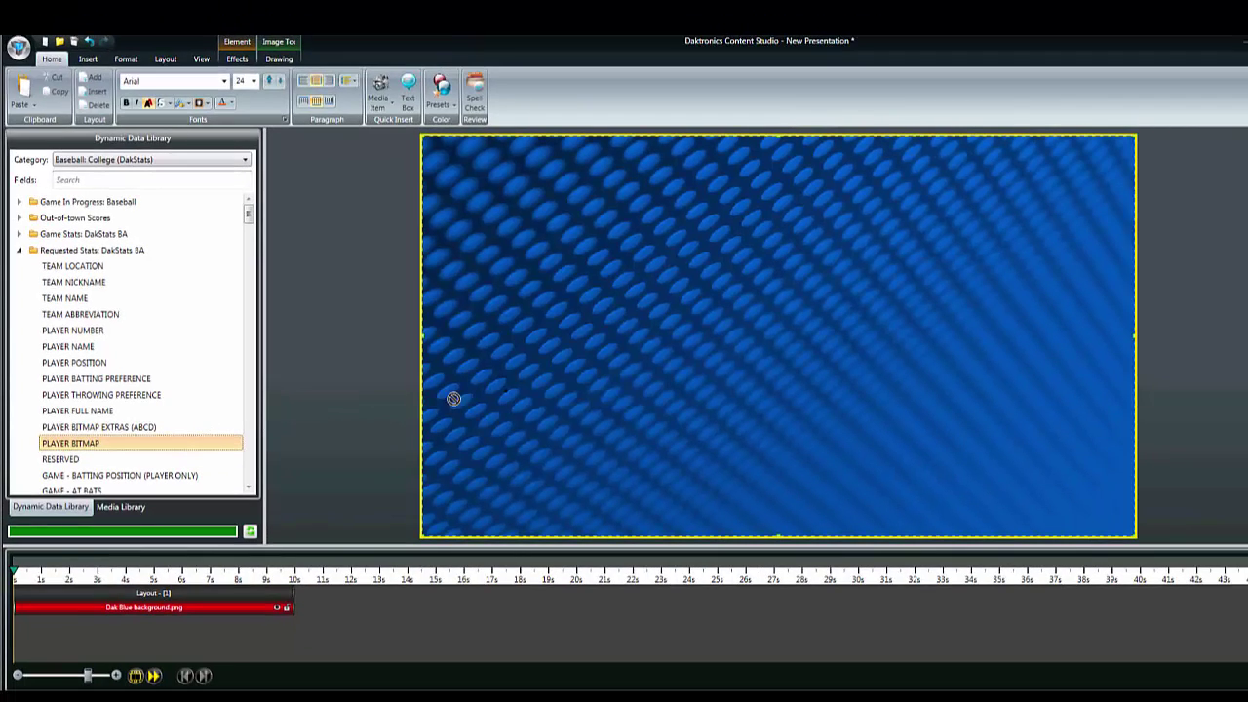
Step: Place the PLAYER BITMAP, SEASON - ERA and SEASON - WINS fields onto the blue background
{"action": "left_click_drag", "start_coordinate": [896, 307], "coordinate": [896, 308]}
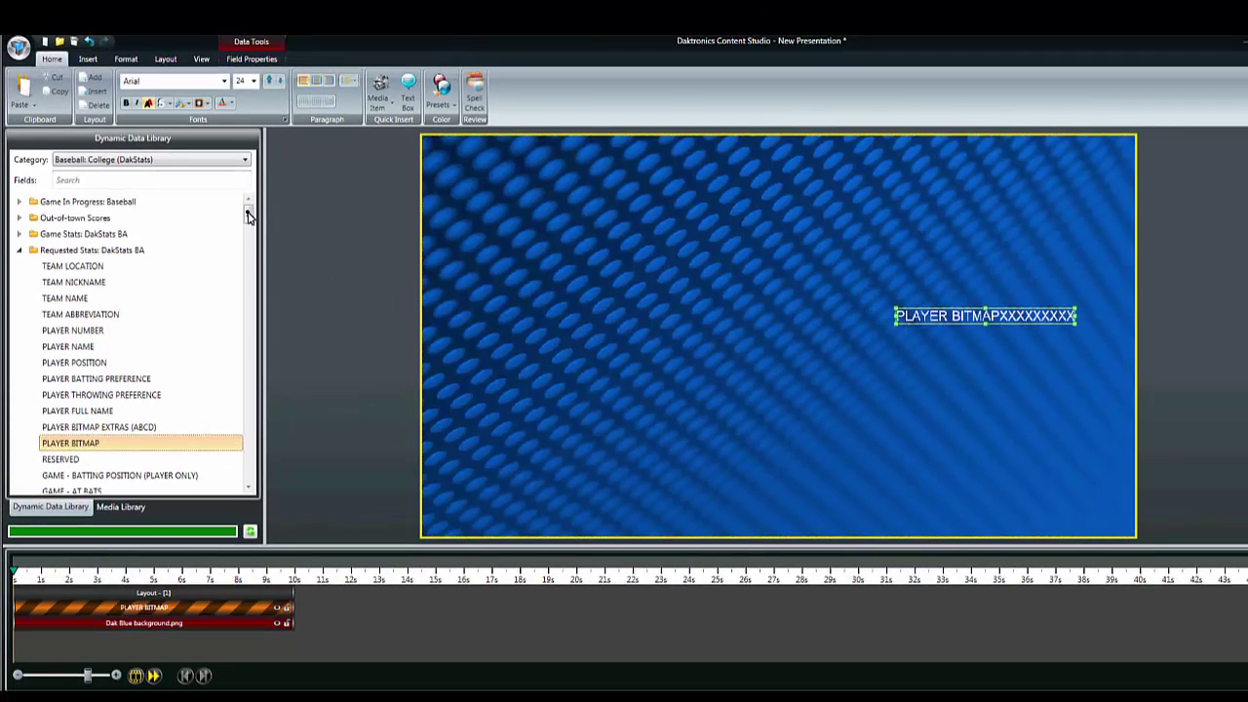
{"action": "left_click_drag", "start_coordinate": [248, 224], "coordinate": [246, 306]}
{"action": "left_click", "coordinate": [64, 432]}
{"action": "left_click_drag", "start_coordinate": [84, 431], "coordinate": [214, 412]}
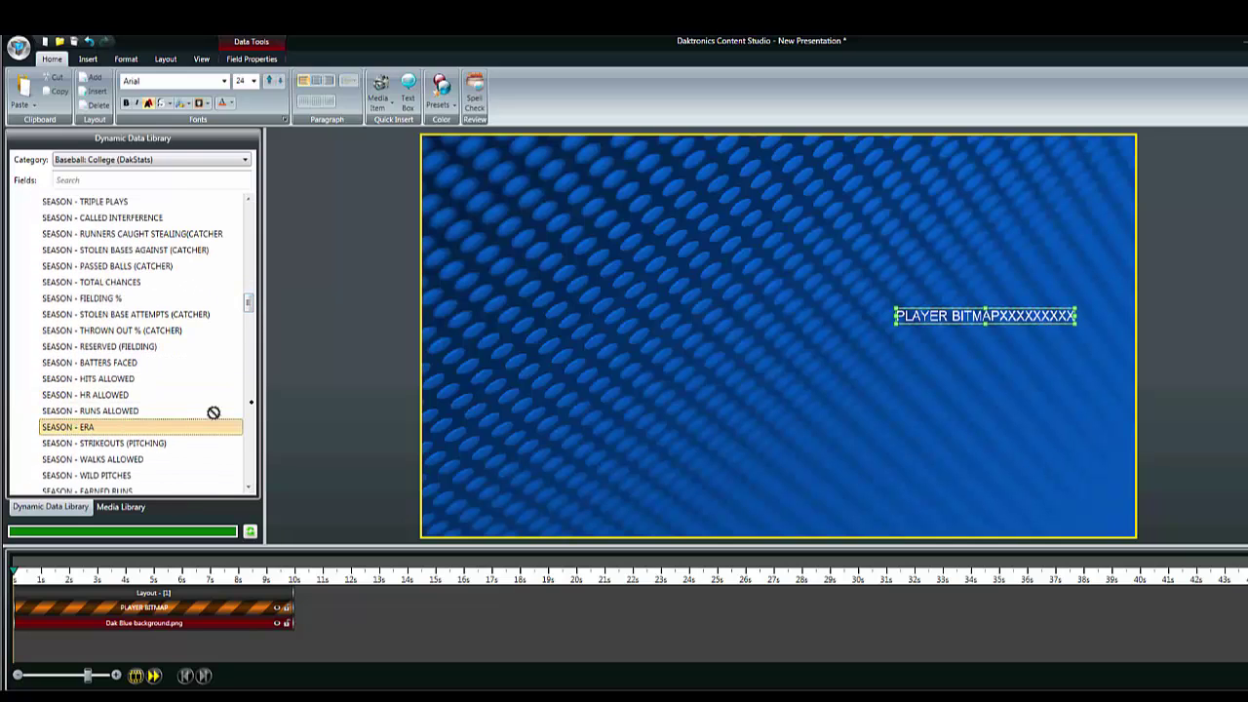
{"action": "left_click_drag", "start_coordinate": [297, 292], "coordinate": [478, 240]}
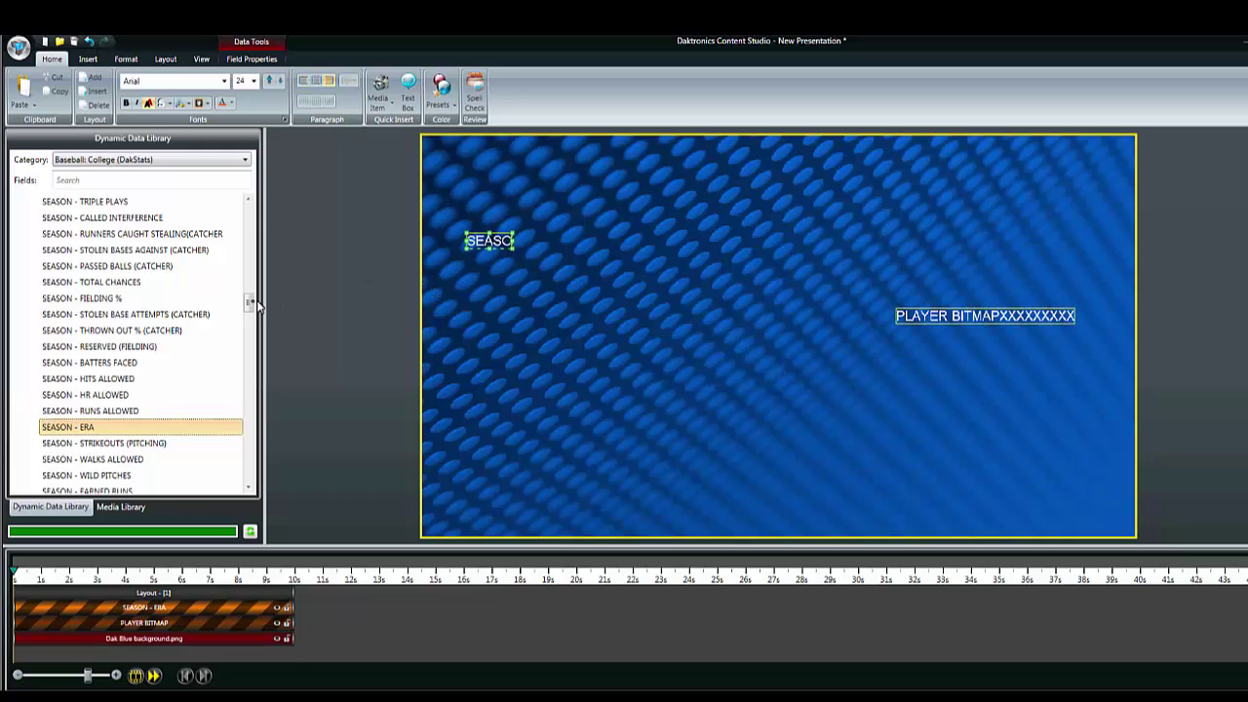
{"action": "left_click_drag", "start_coordinate": [247, 306], "coordinate": [247, 329]}
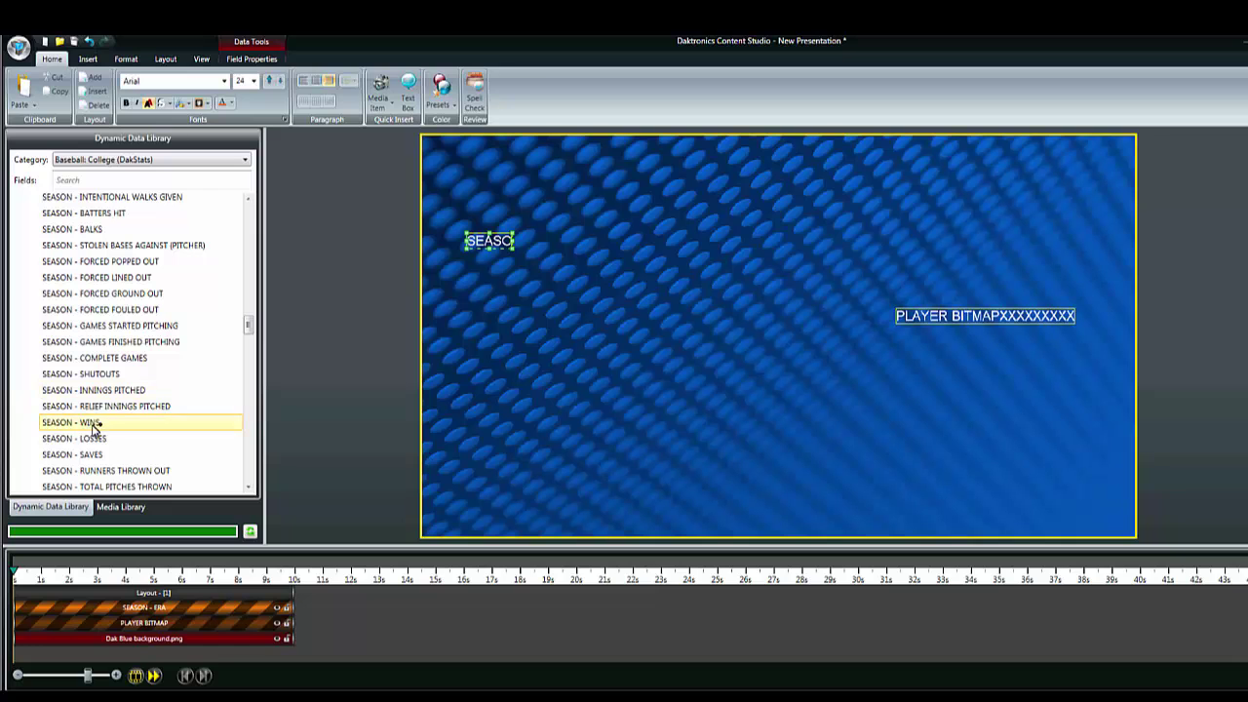
{"action": "left_click_drag", "start_coordinate": [90, 426], "coordinate": [270, 412]}
{"action": "left_click_drag", "start_coordinate": [483, 326], "coordinate": [485, 327]}
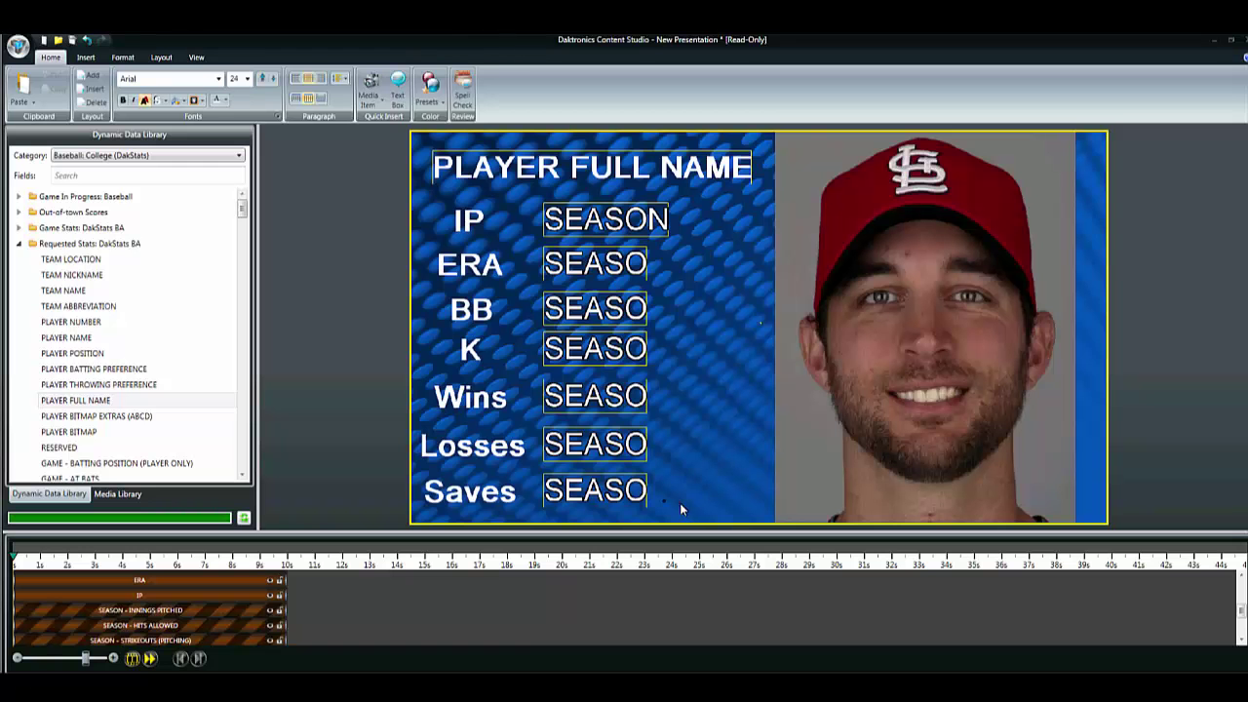
Step: Make the seven SEASON stat fields yellow
{"action": "left_click_drag", "start_coordinate": [679, 503], "coordinate": [584, 206]}
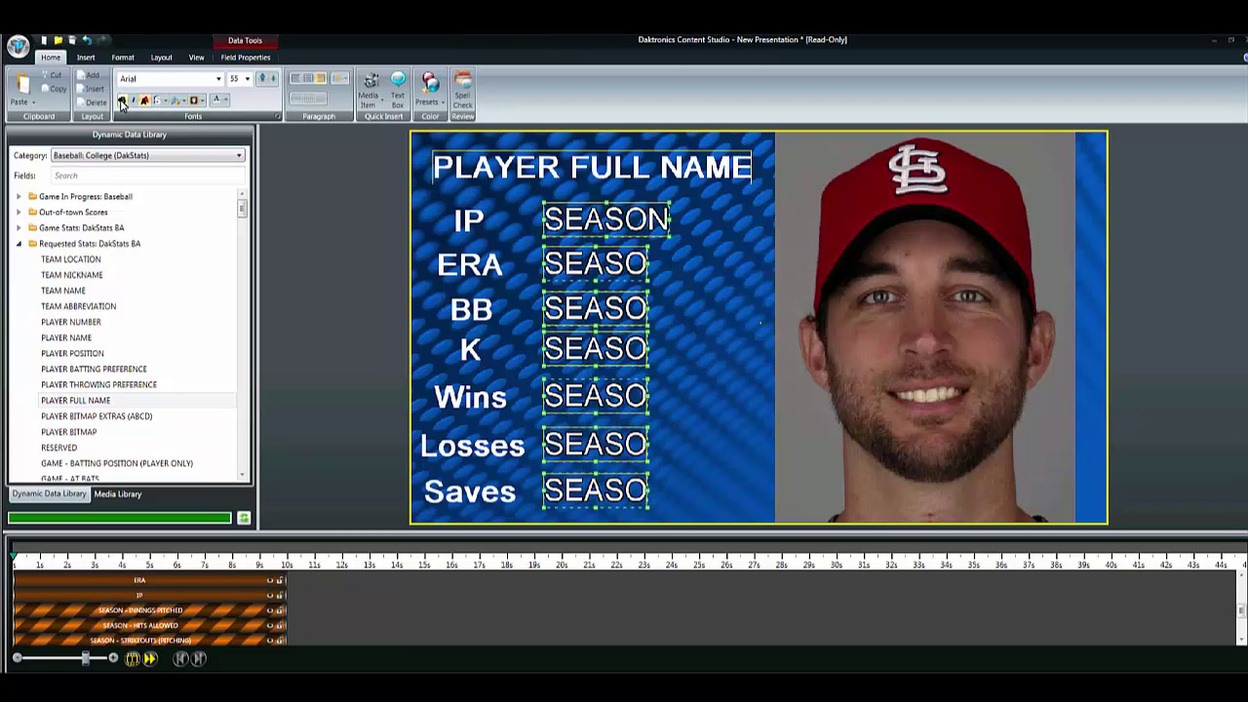
{"action": "left_click", "coordinate": [225, 102]}
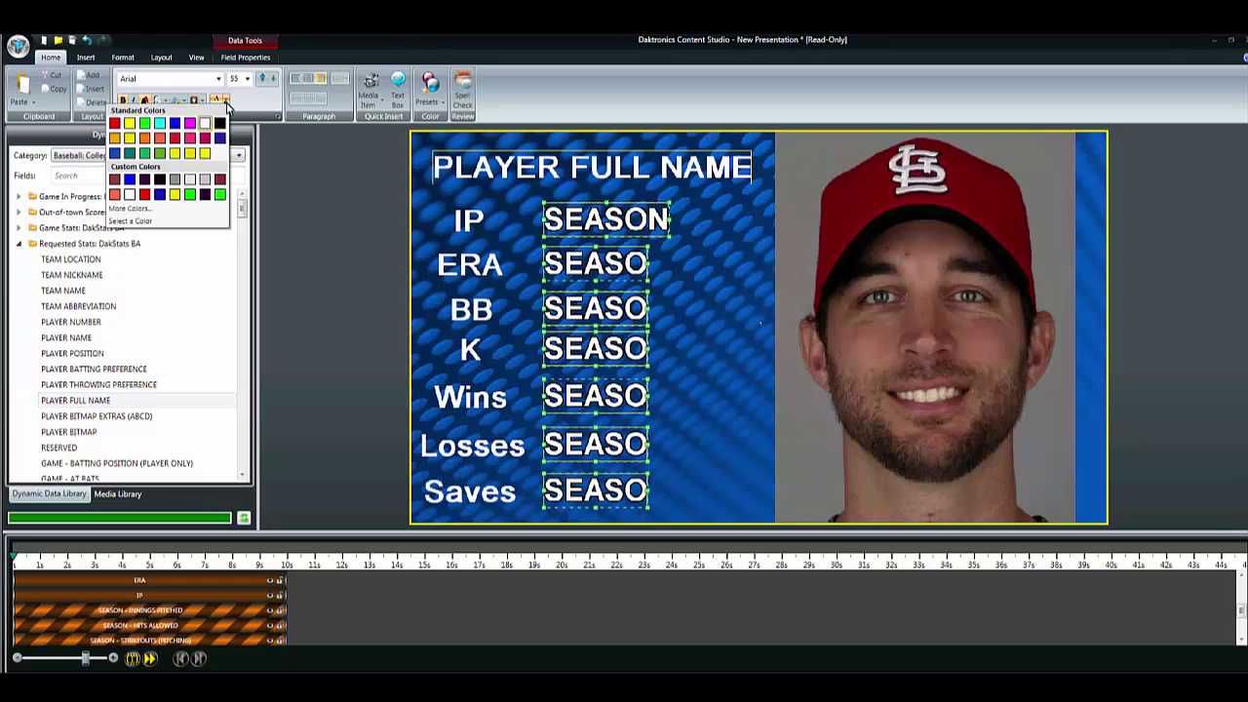
{"action": "left_click", "coordinate": [129, 124]}
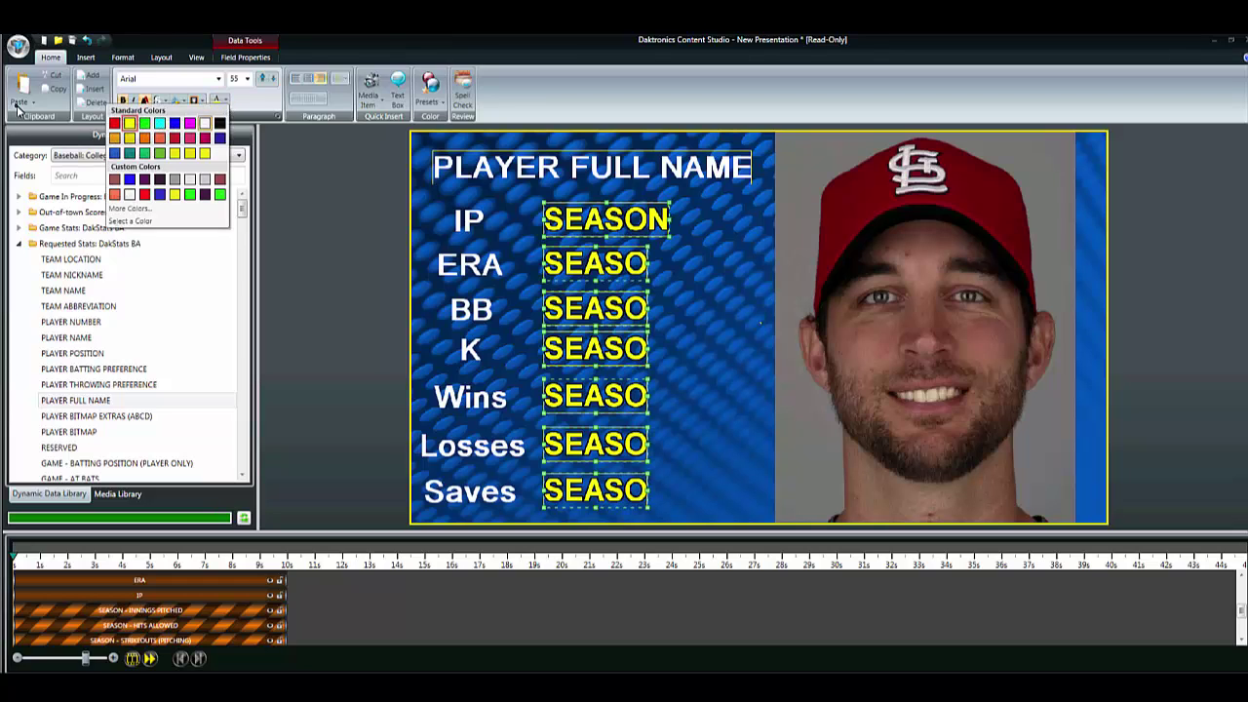
Step: Save the presentation, opening the Stat Frames folder
{"action": "left_click", "coordinate": [17, 46]}
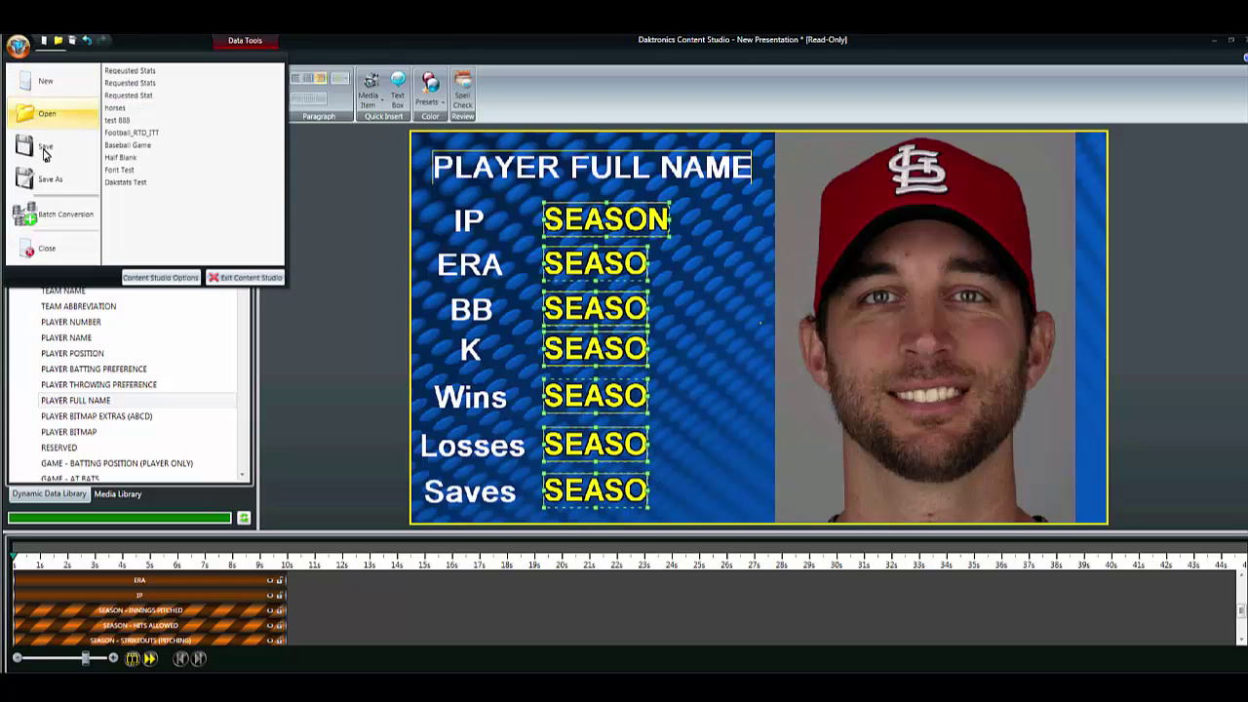
{"action": "left_click", "coordinate": [17, 46]}
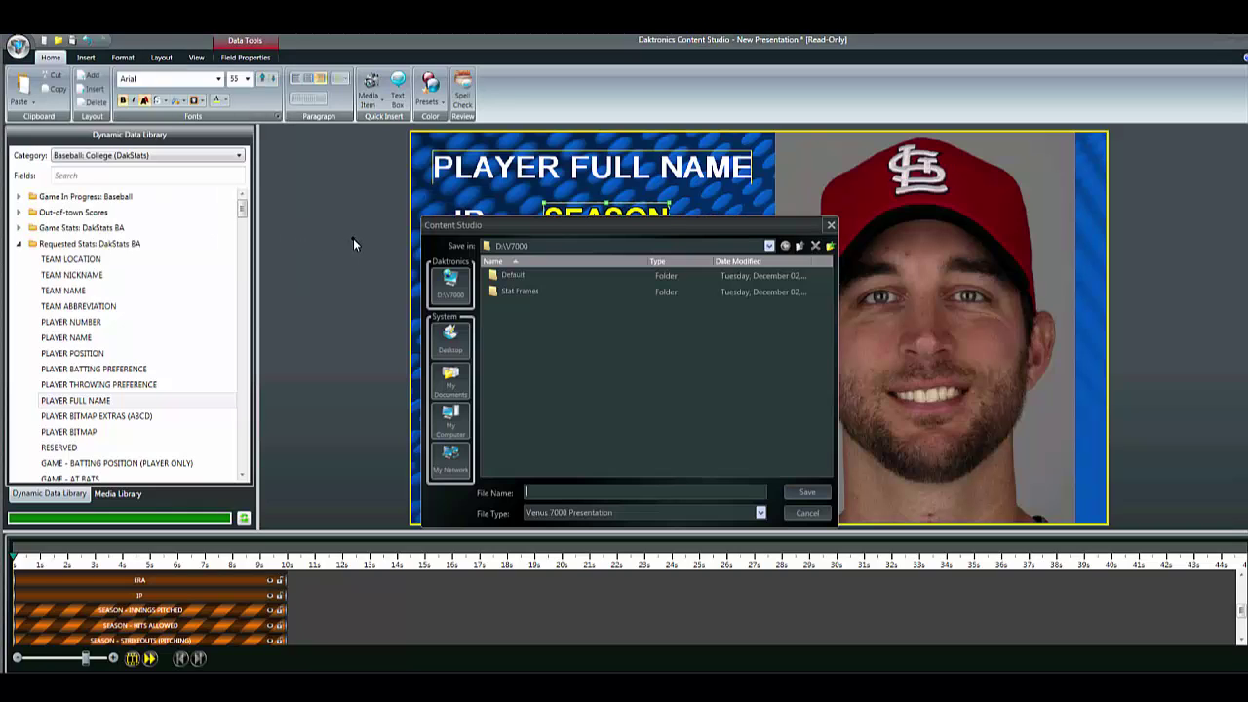
{"action": "double_click", "coordinate": [503, 291]}
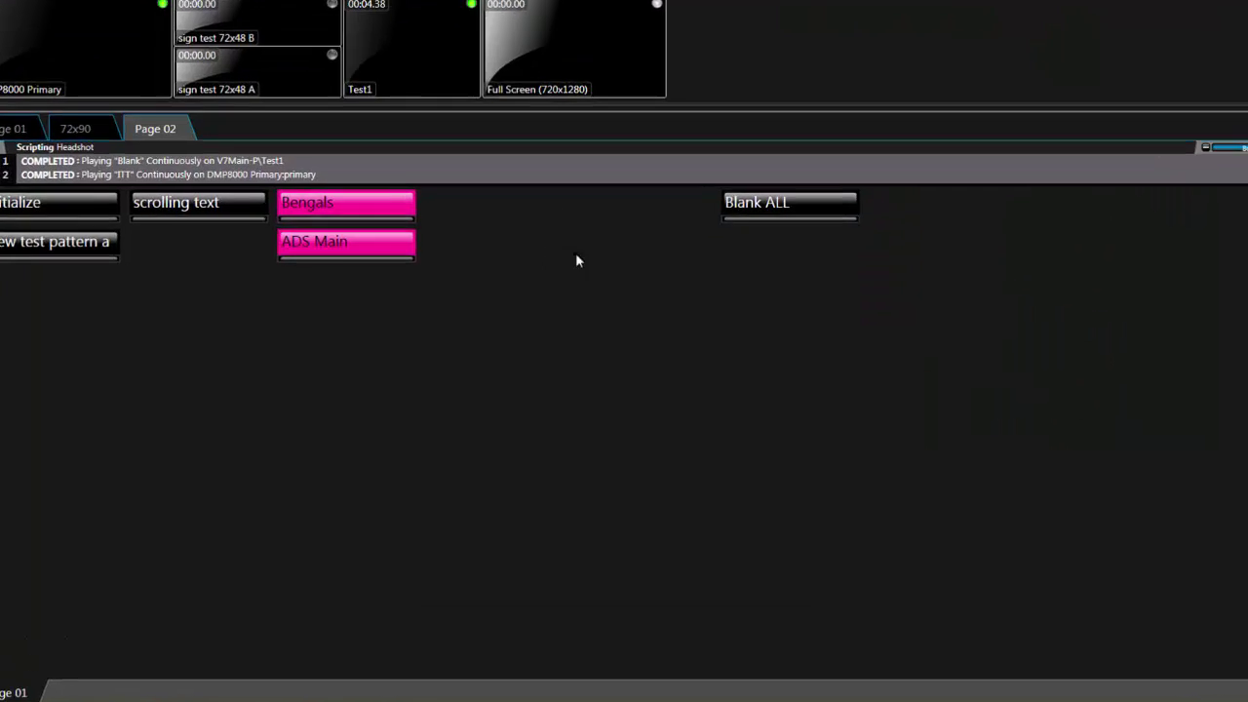
Step: Create a new control button named 'Pitcher Req Stats'
{"action": "right_click", "coordinate": [573, 253]}
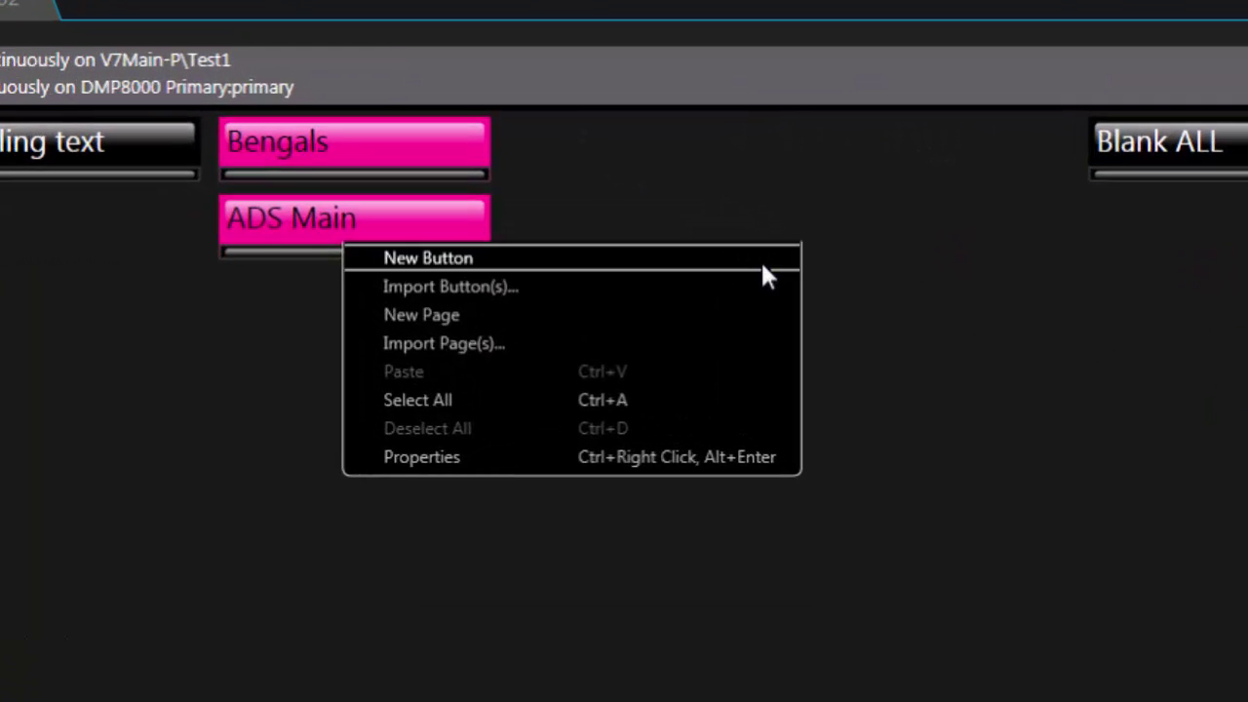
{"action": "left_click", "coordinate": [682, 260]}
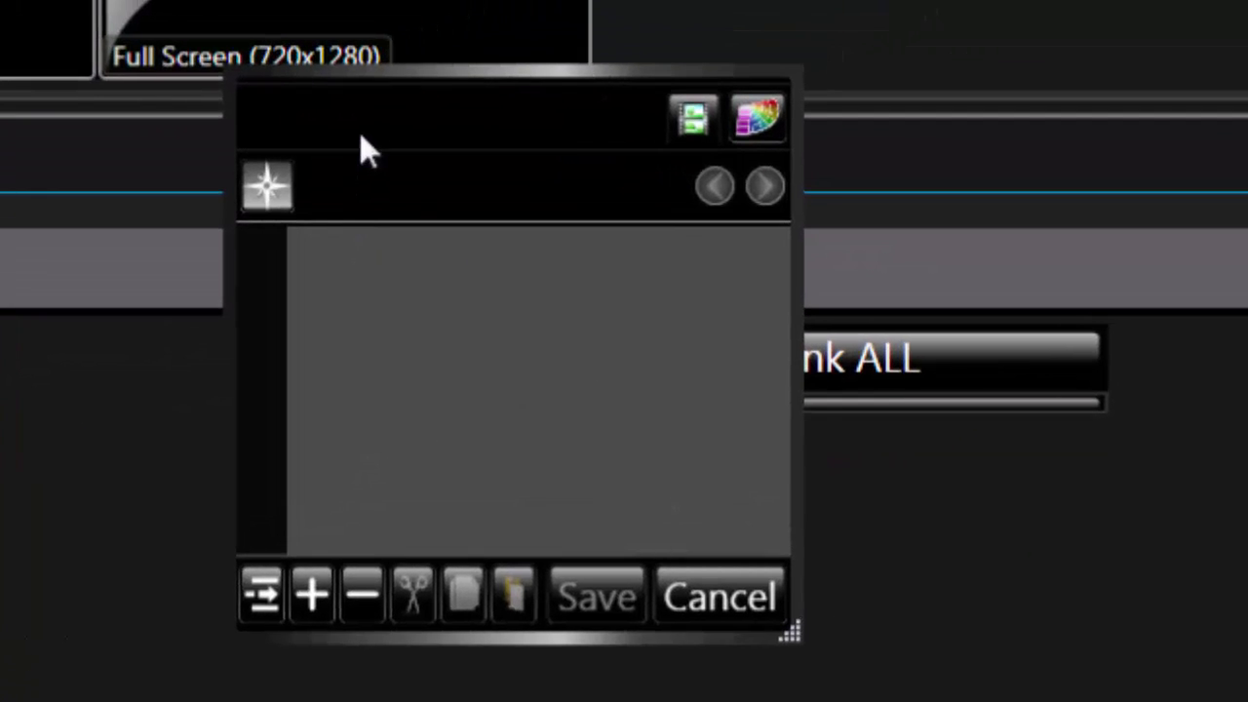
{"action": "left_click", "coordinate": [510, 81]}
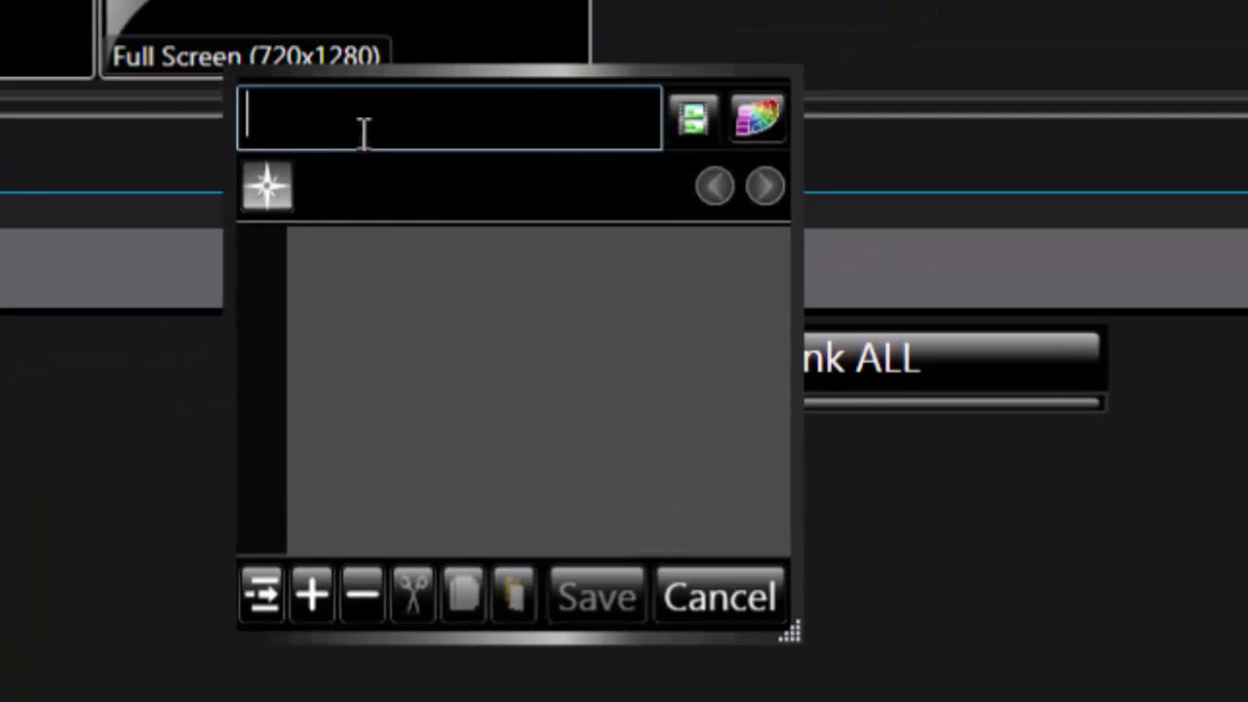
{"action": "type", "text": "Pitcher"}
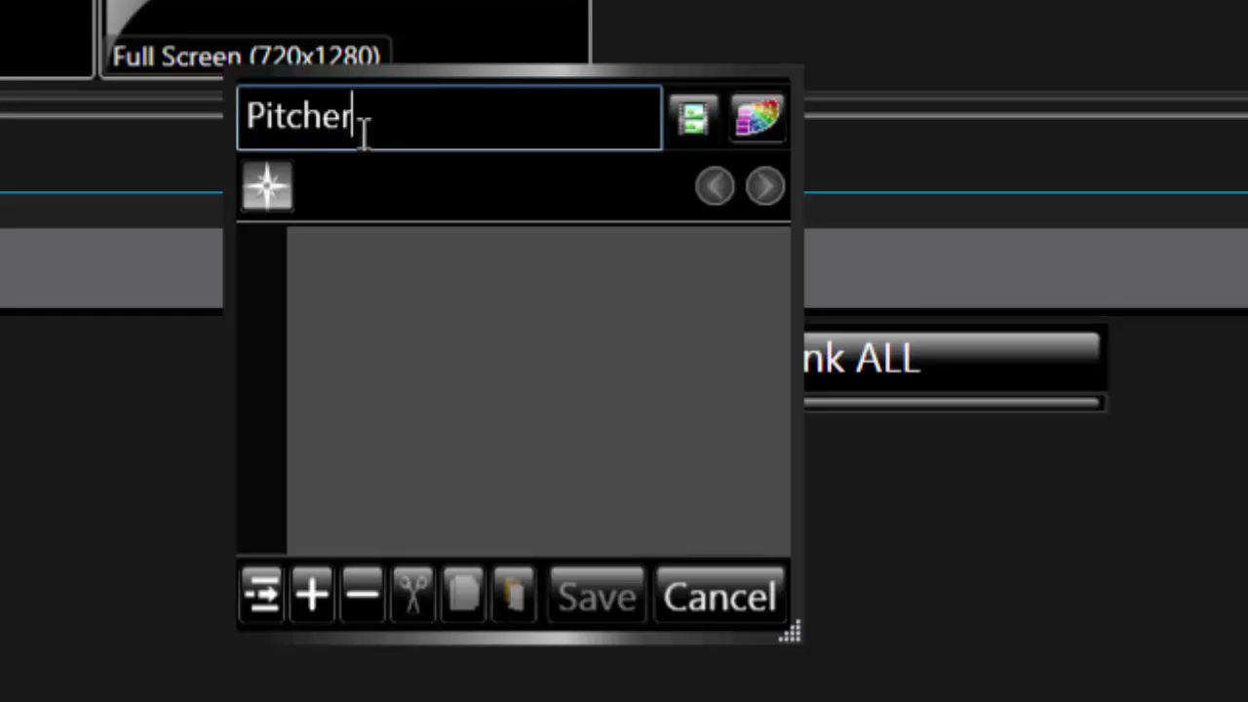
{"action": "type", "text": " Req Stats"}
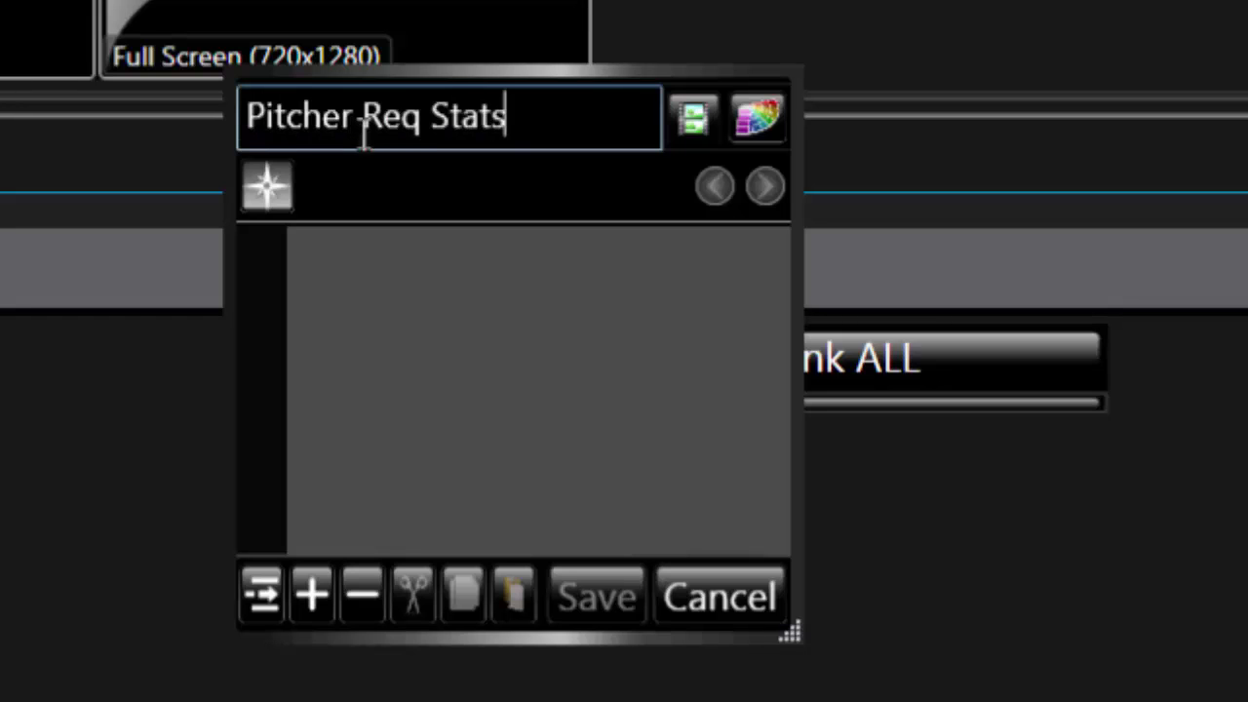
Step: Colour the button navy and start a new action on it
{"action": "left_click", "coordinate": [762, 133]}
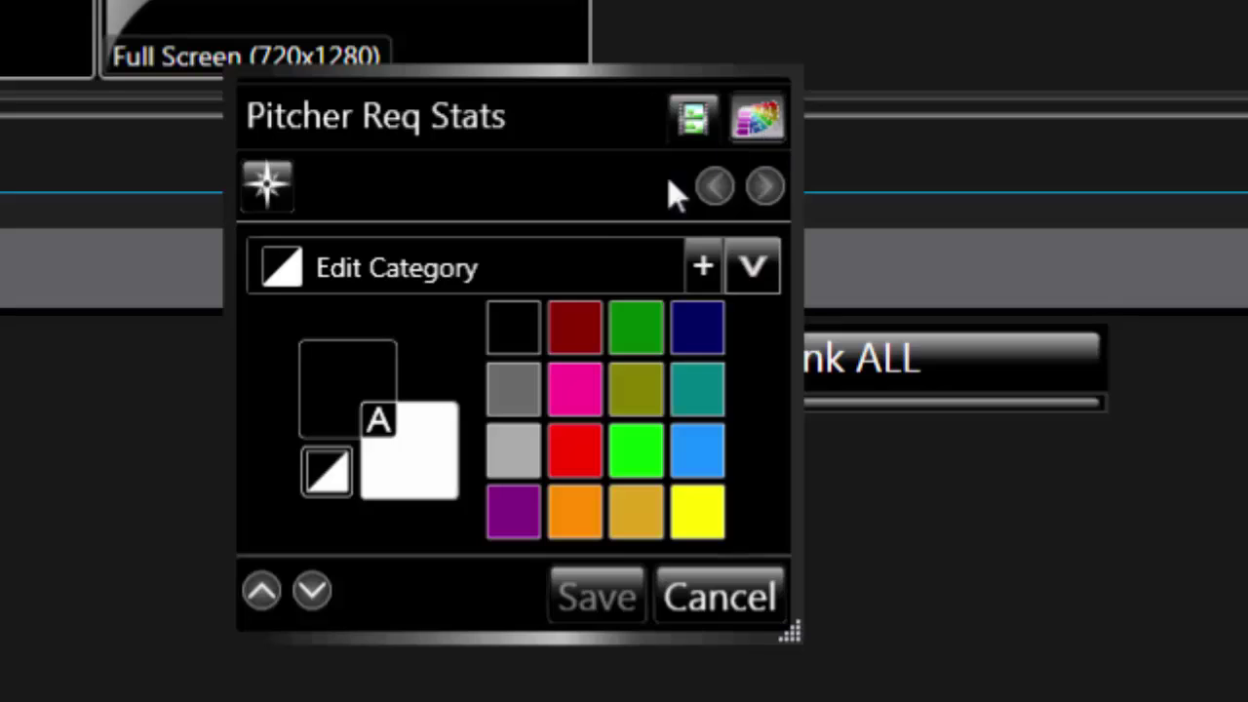
{"action": "left_click", "coordinate": [697, 331]}
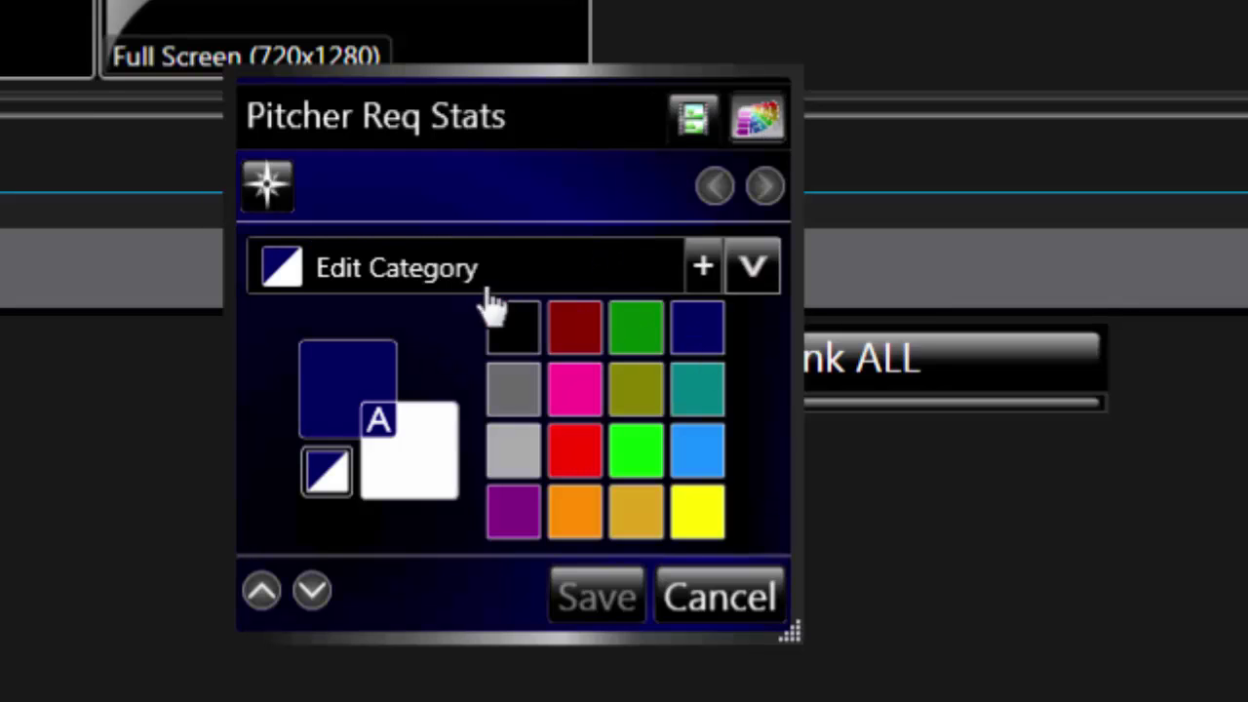
{"action": "left_click", "coordinate": [282, 192]}
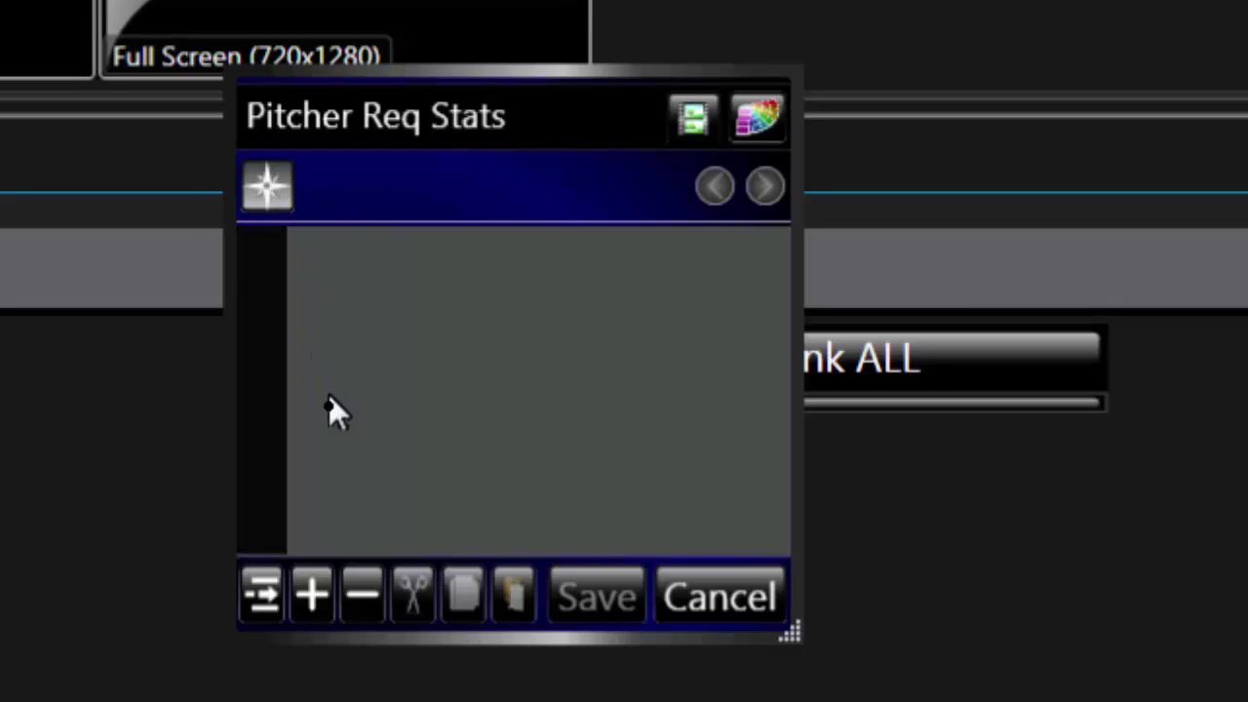
{"action": "left_click", "coordinate": [313, 590]}
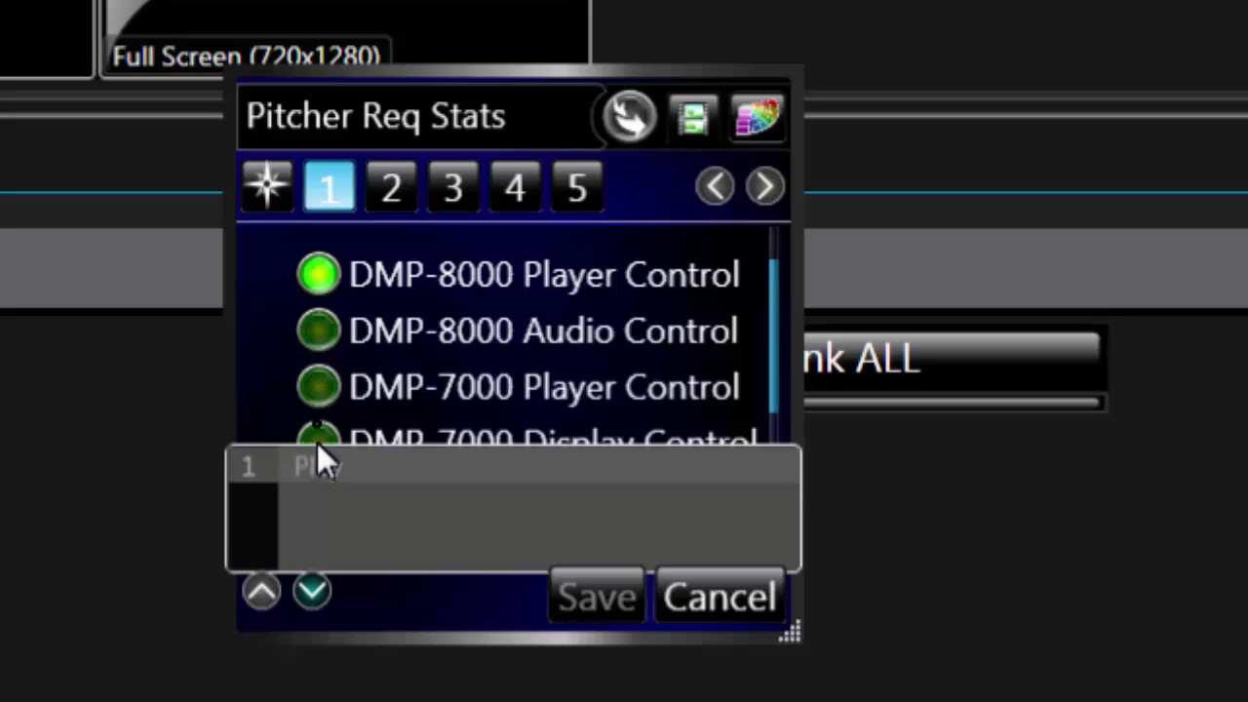
Step: Target the DMP-7000 Player Control and scroll the command list down to Stats Request
{"action": "left_click", "coordinate": [329, 382]}
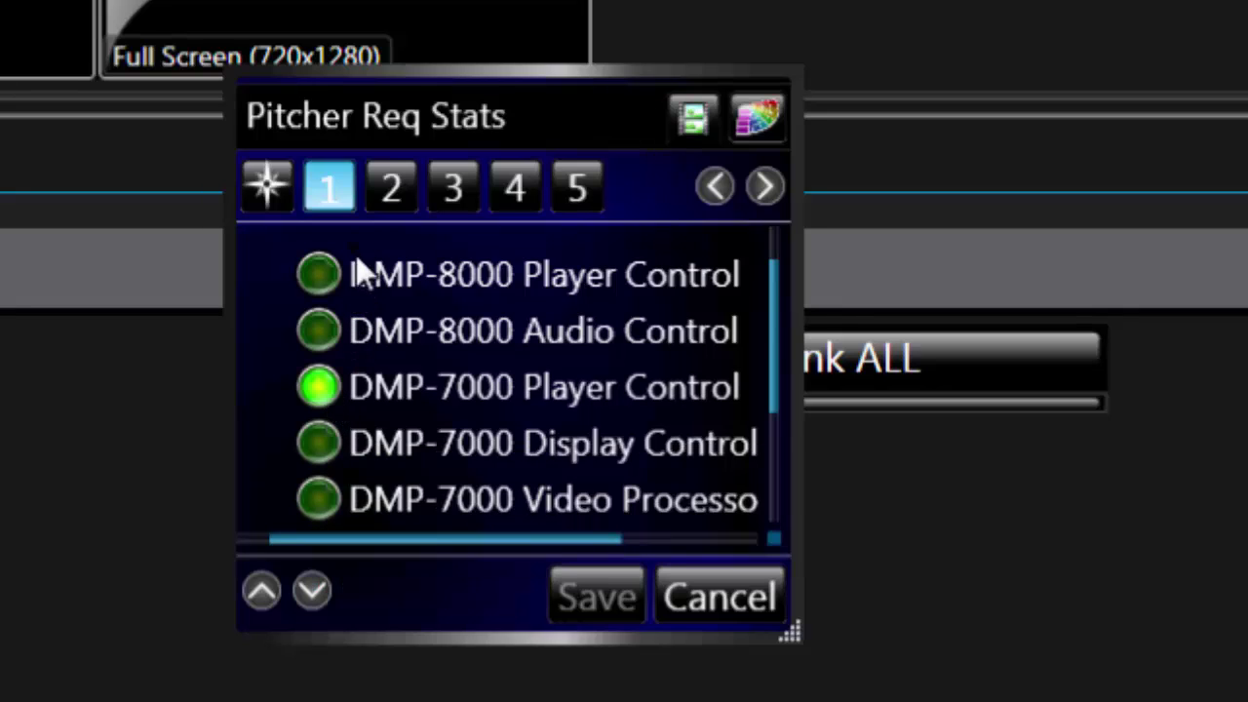
{"action": "left_click", "coordinate": [393, 185]}
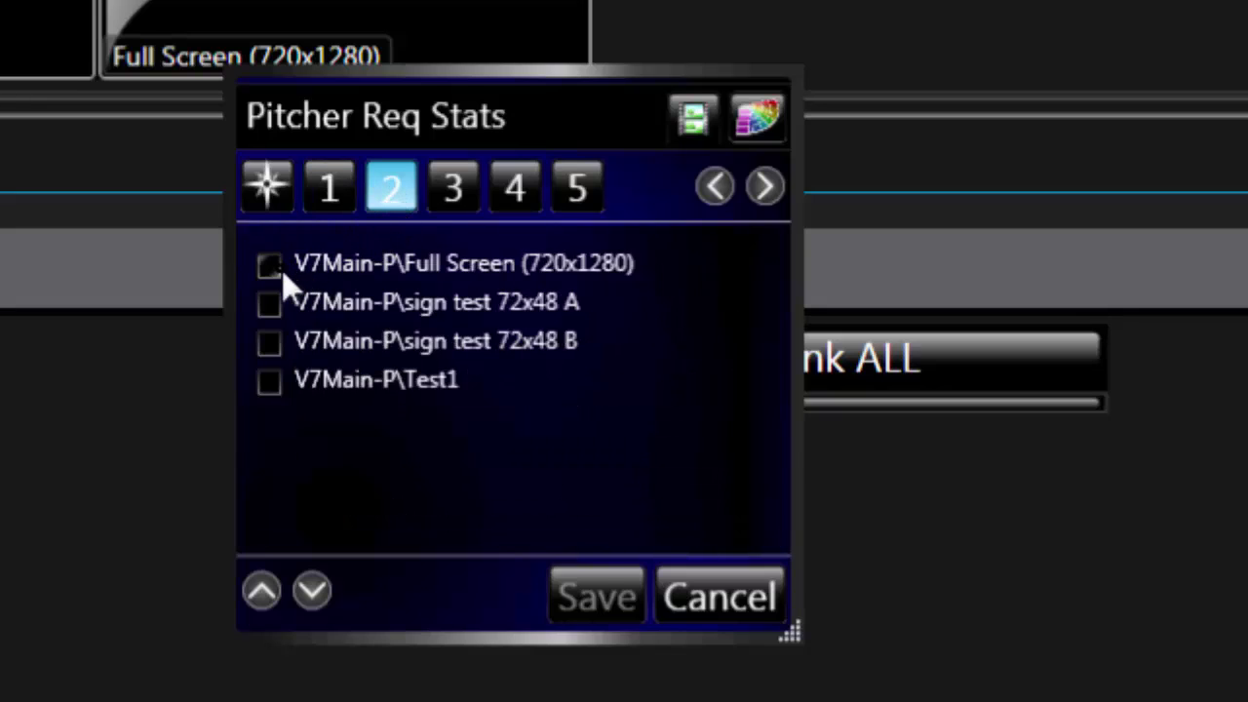
{"action": "left_click", "coordinate": [463, 202]}
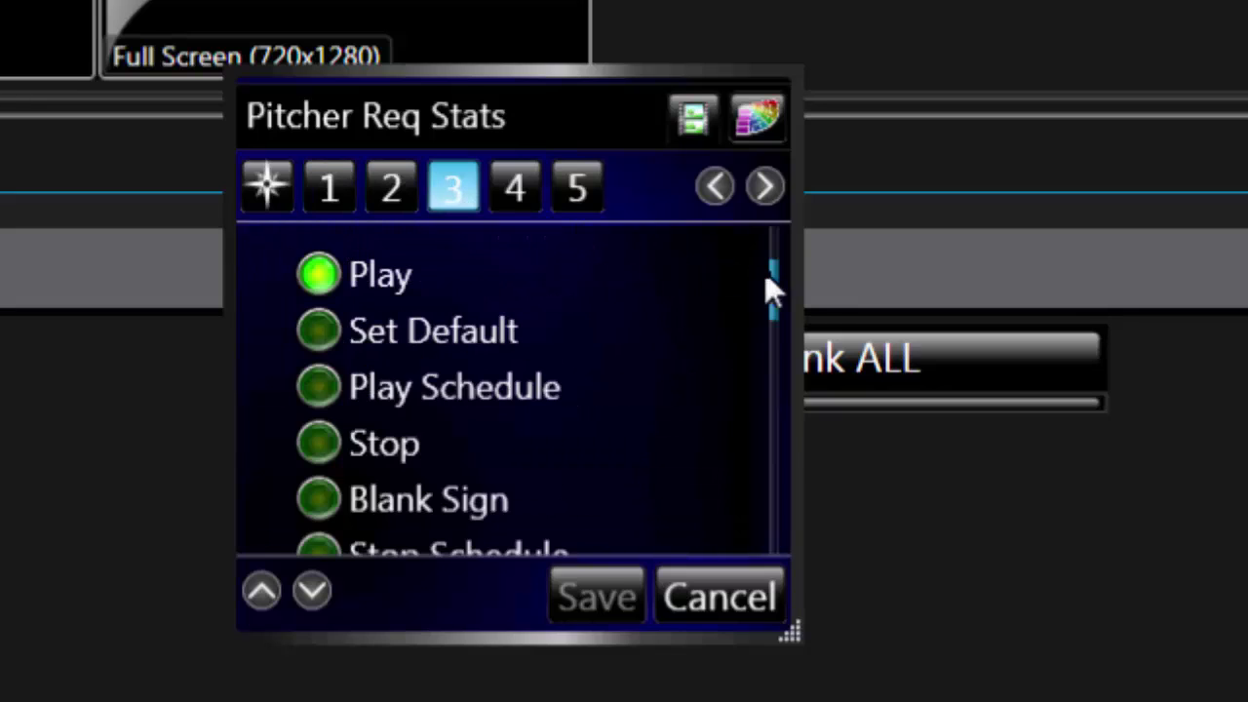
{"action": "left_click_drag", "start_coordinate": [778, 332], "coordinate": [787, 554]}
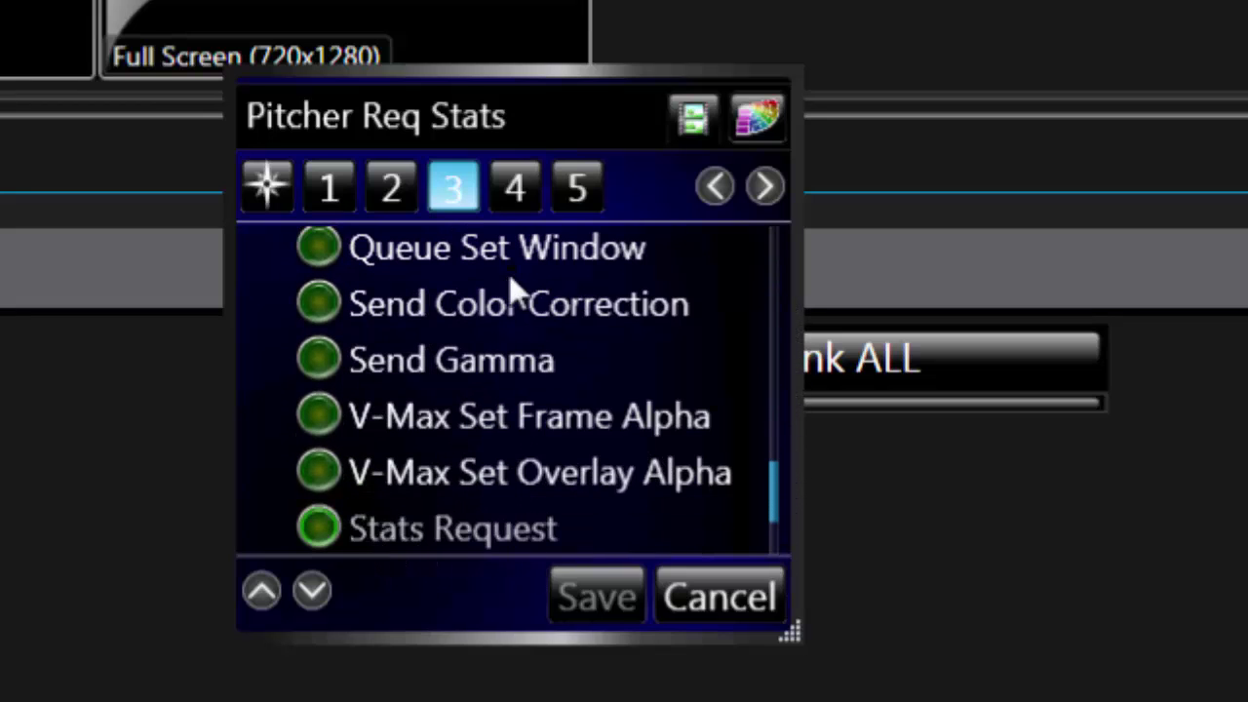
Step: Set the request to the Stats Request port, DakStats® Baseball source and IndivStats type, teams unchanged
{"action": "left_click", "coordinate": [523, 203]}
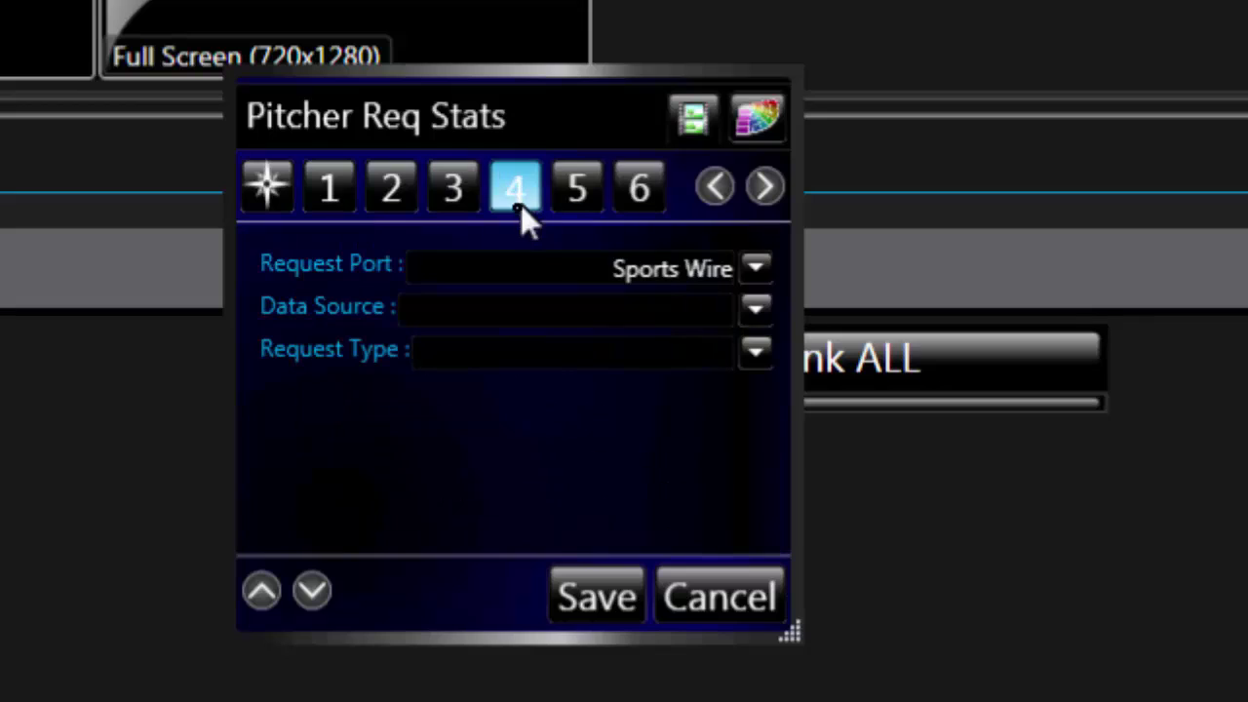
{"action": "left_click", "coordinate": [749, 266]}
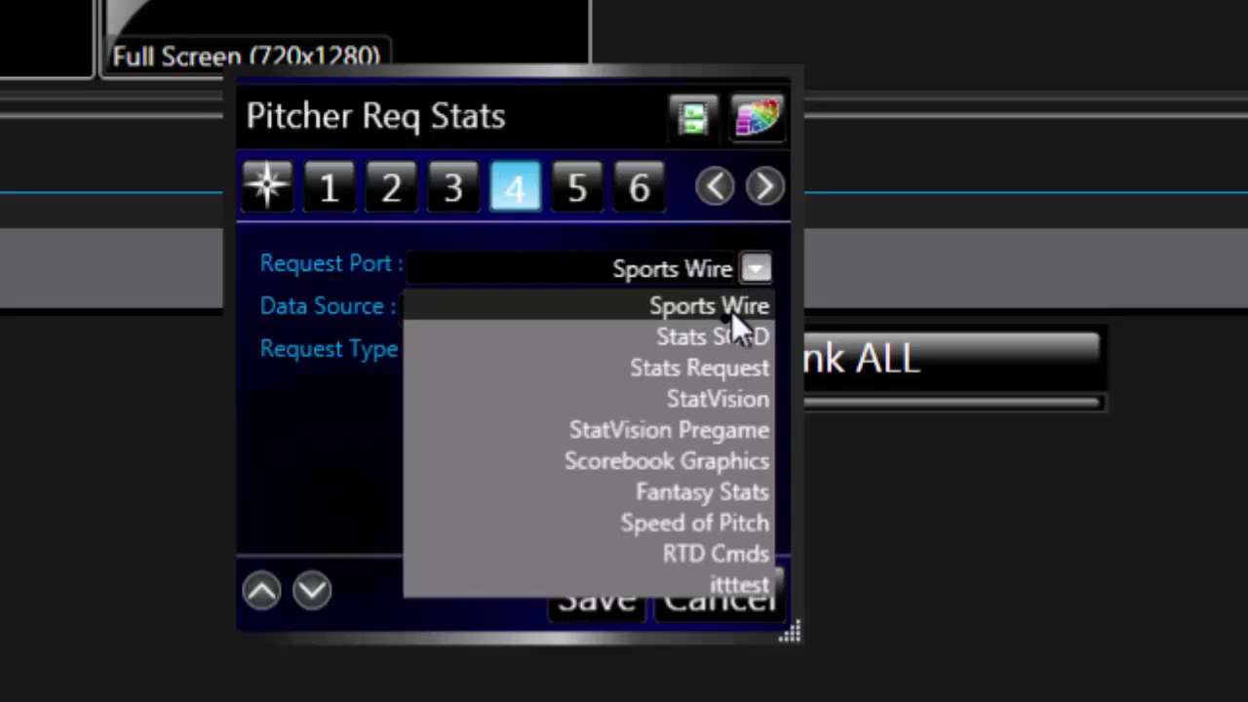
{"action": "left_click", "coordinate": [715, 376]}
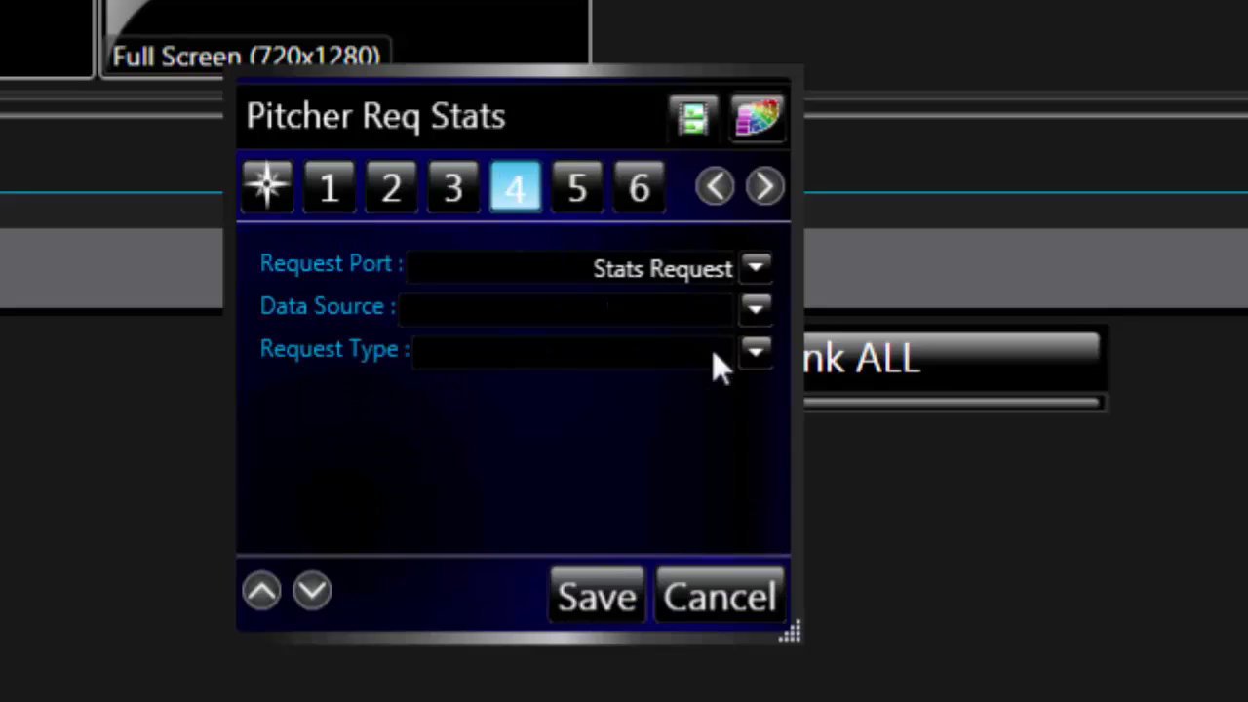
{"action": "left_click", "coordinate": [753, 312]}
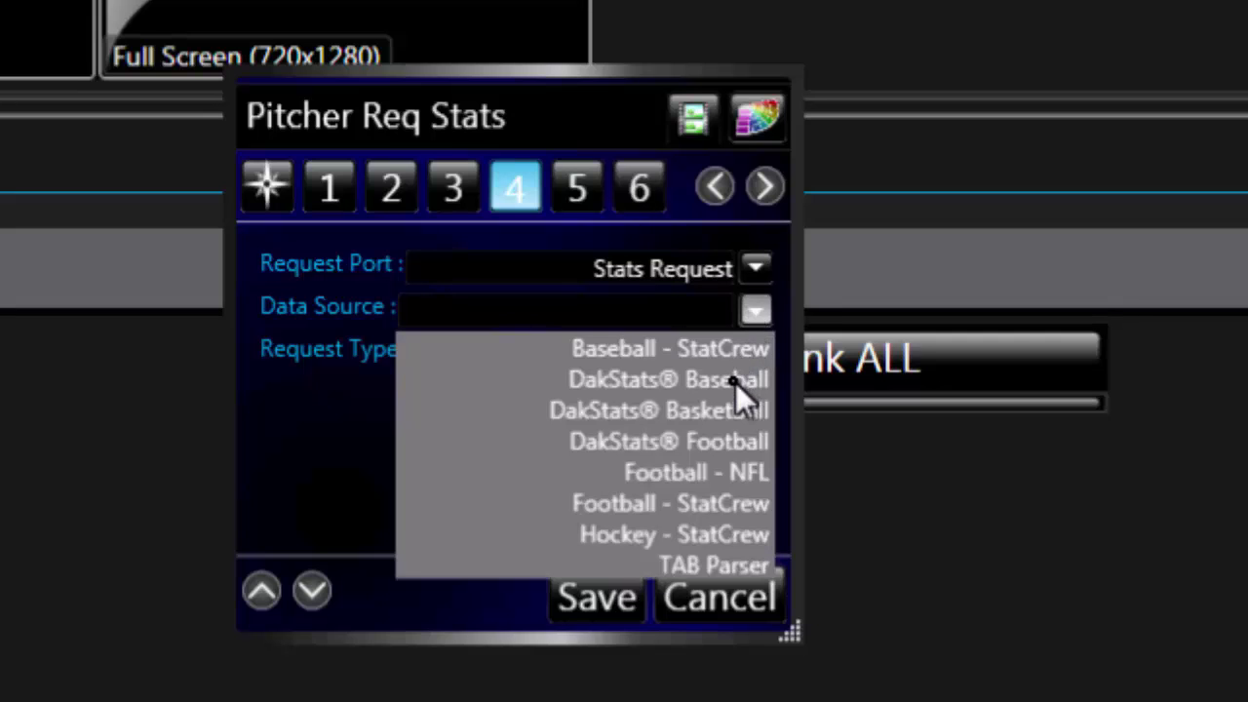
{"action": "left_click", "coordinate": [735, 382]}
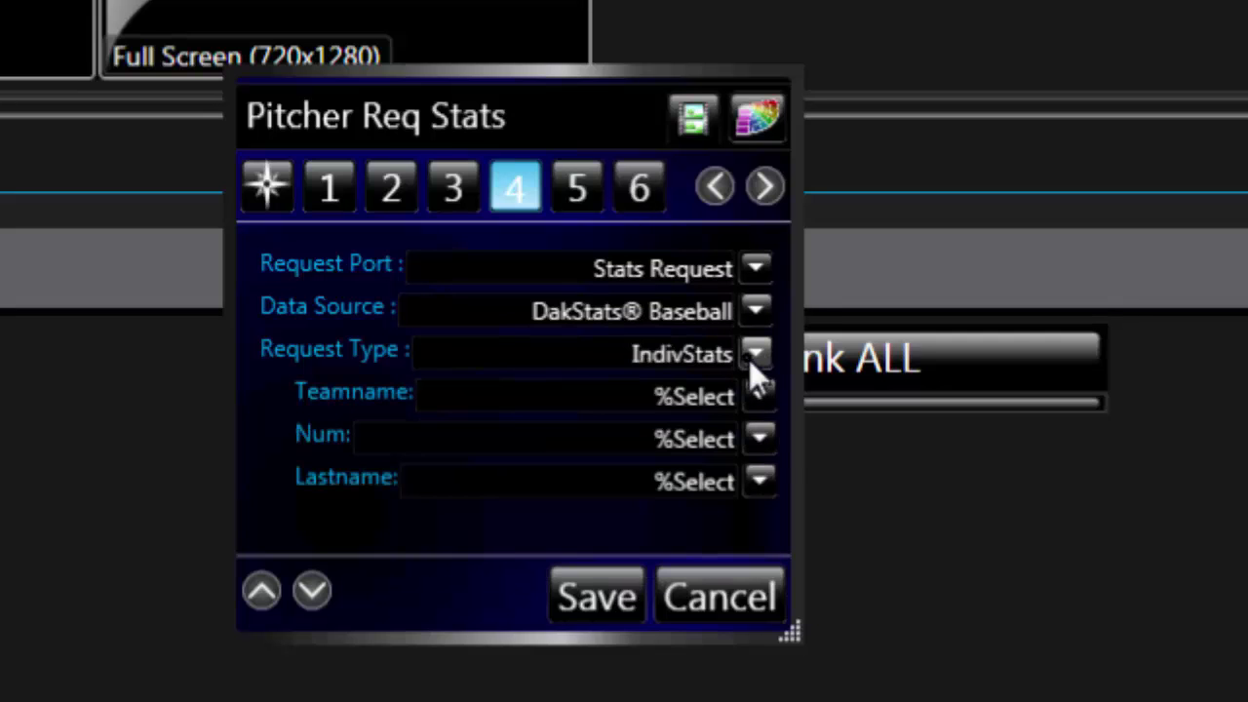
{"action": "left_click", "coordinate": [752, 355]}
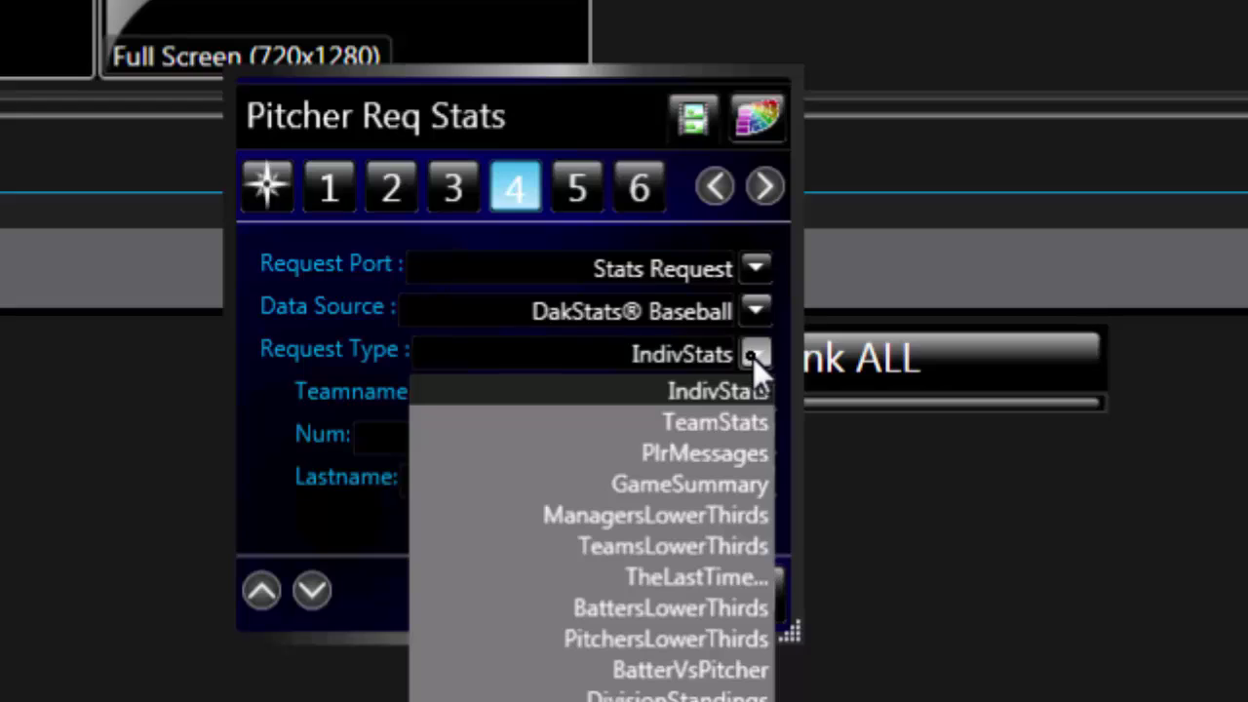
{"action": "left_click", "coordinate": [752, 357]}
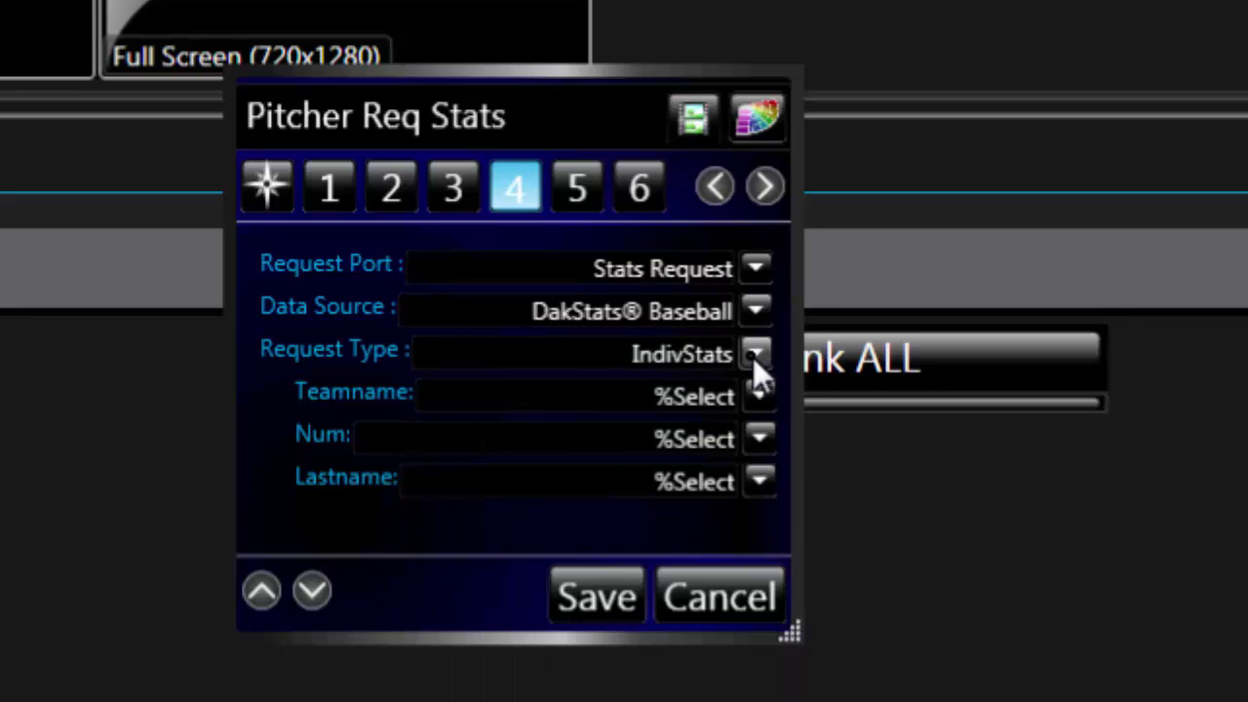
{"action": "left_click", "coordinate": [761, 393]}
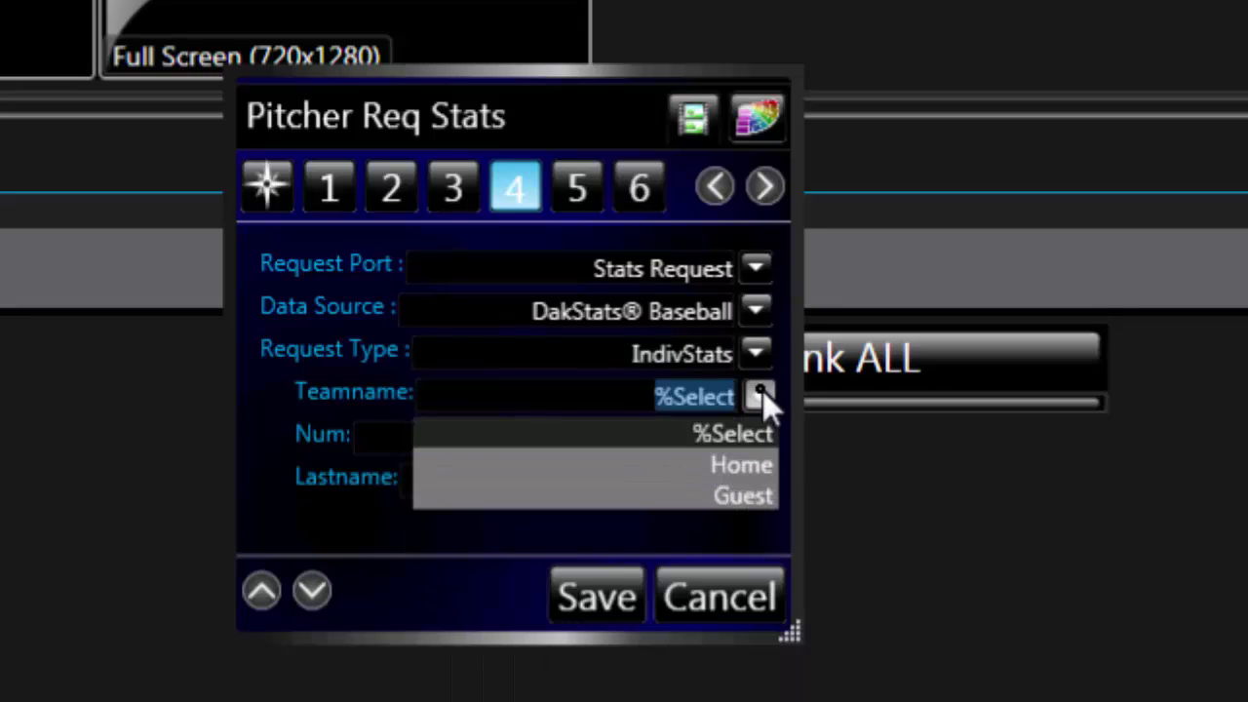
{"action": "left_click", "coordinate": [757, 441]}
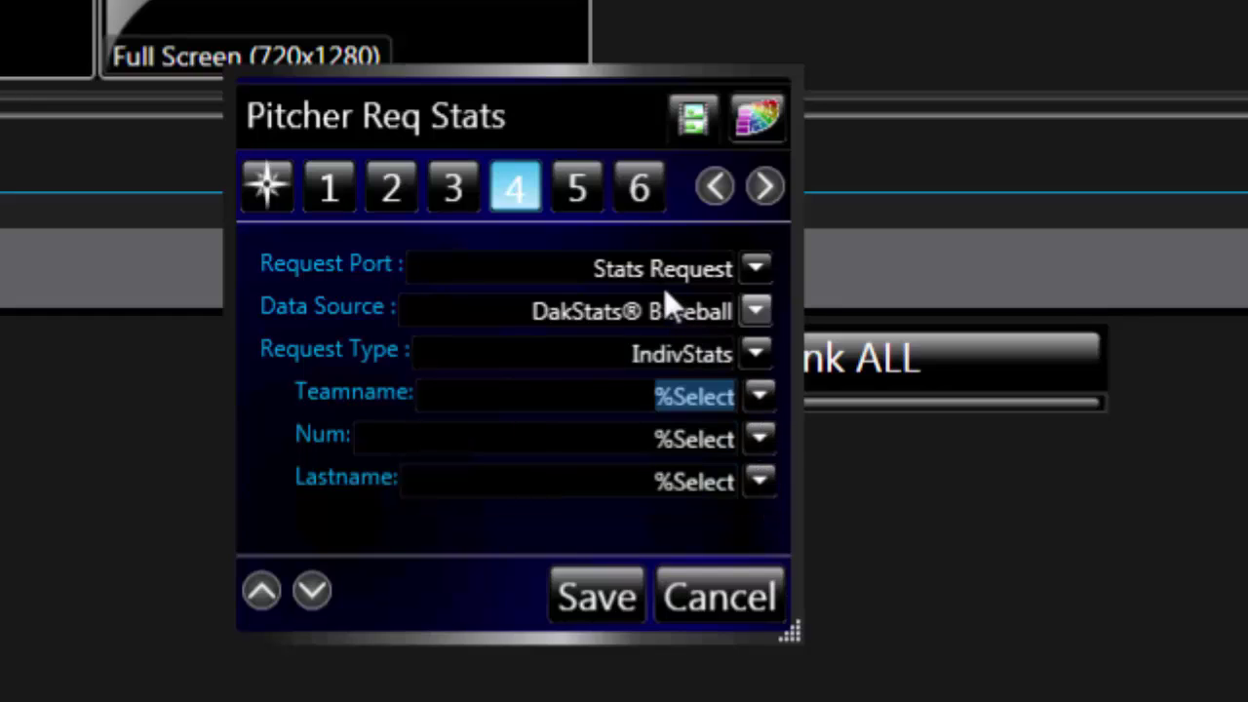
{"action": "left_click", "coordinate": [591, 200]}
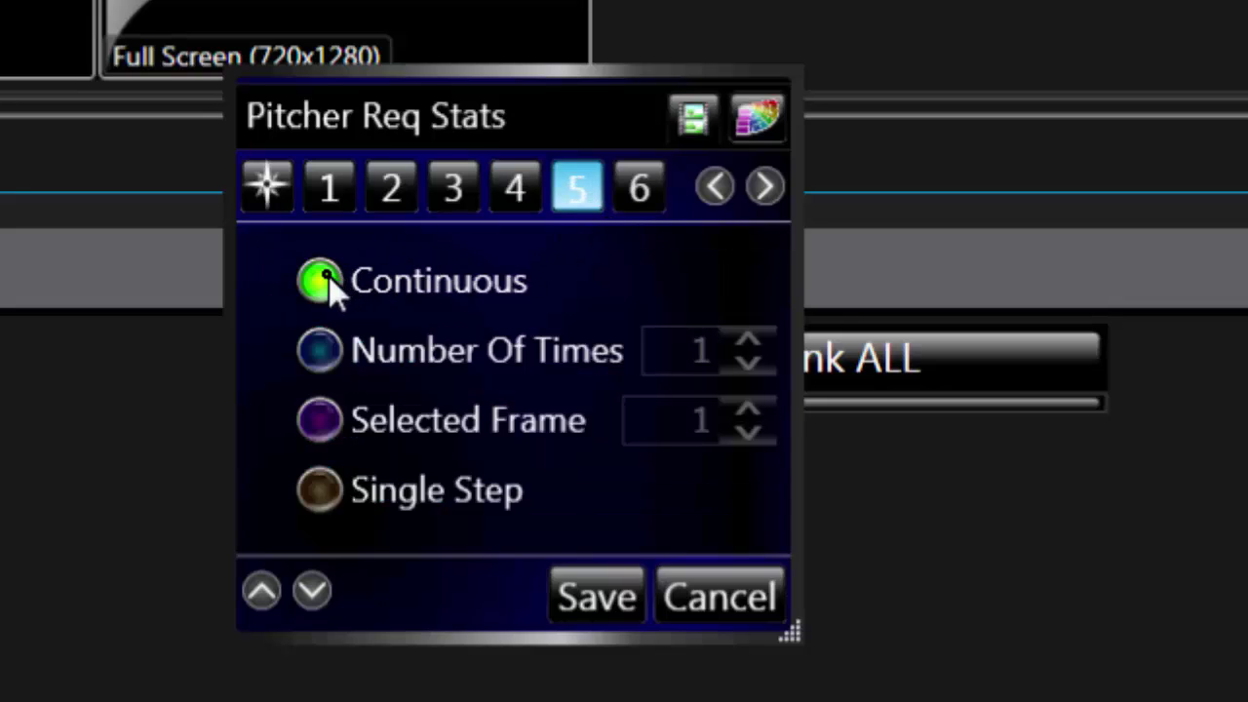
Step: Attach the Pitcher Stats layout from Stat Frames, save the button, and start another button
{"action": "left_click", "coordinate": [638, 186]}
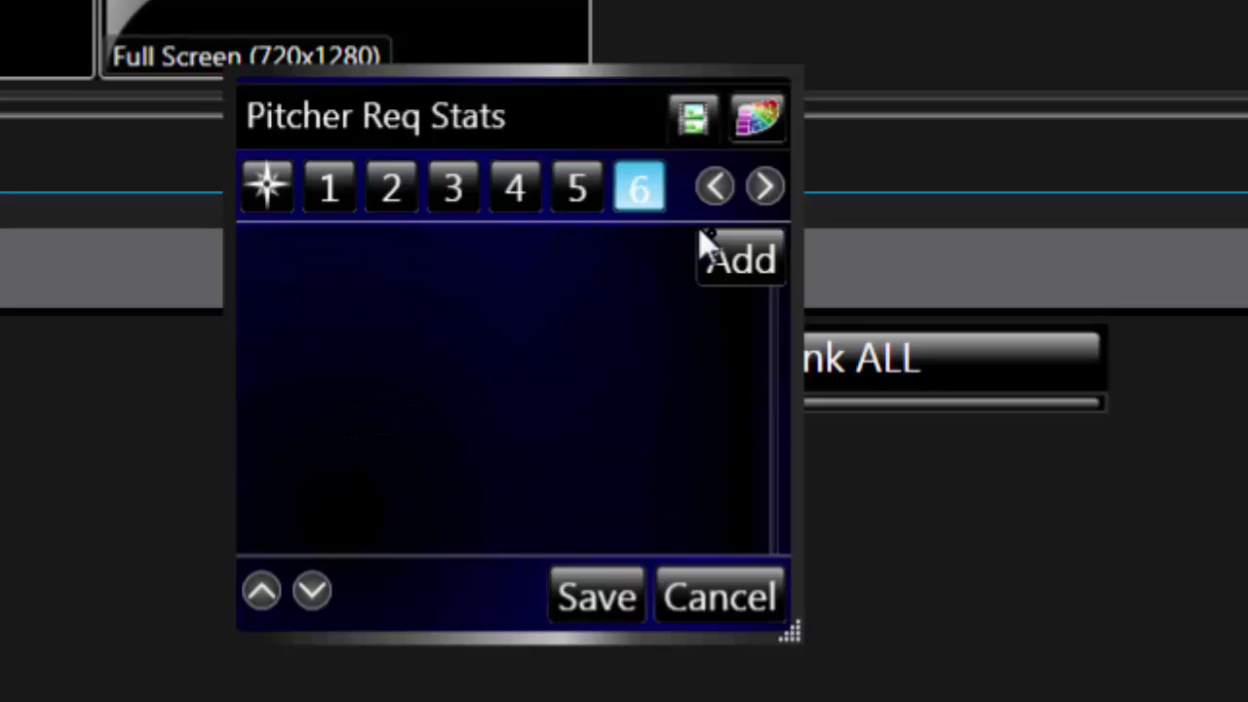
{"action": "left_click", "coordinate": [739, 259]}
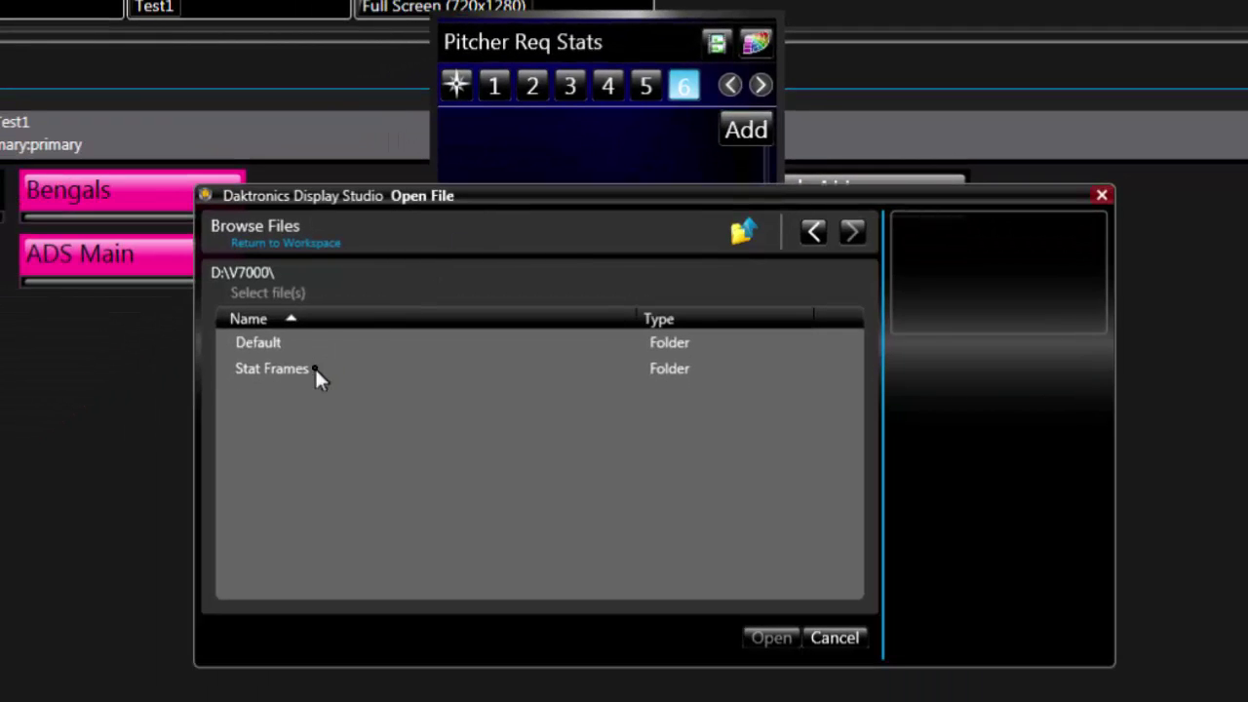
{"action": "double_click", "coordinate": [314, 369]}
{"action": "double_click", "coordinate": [300, 342]}
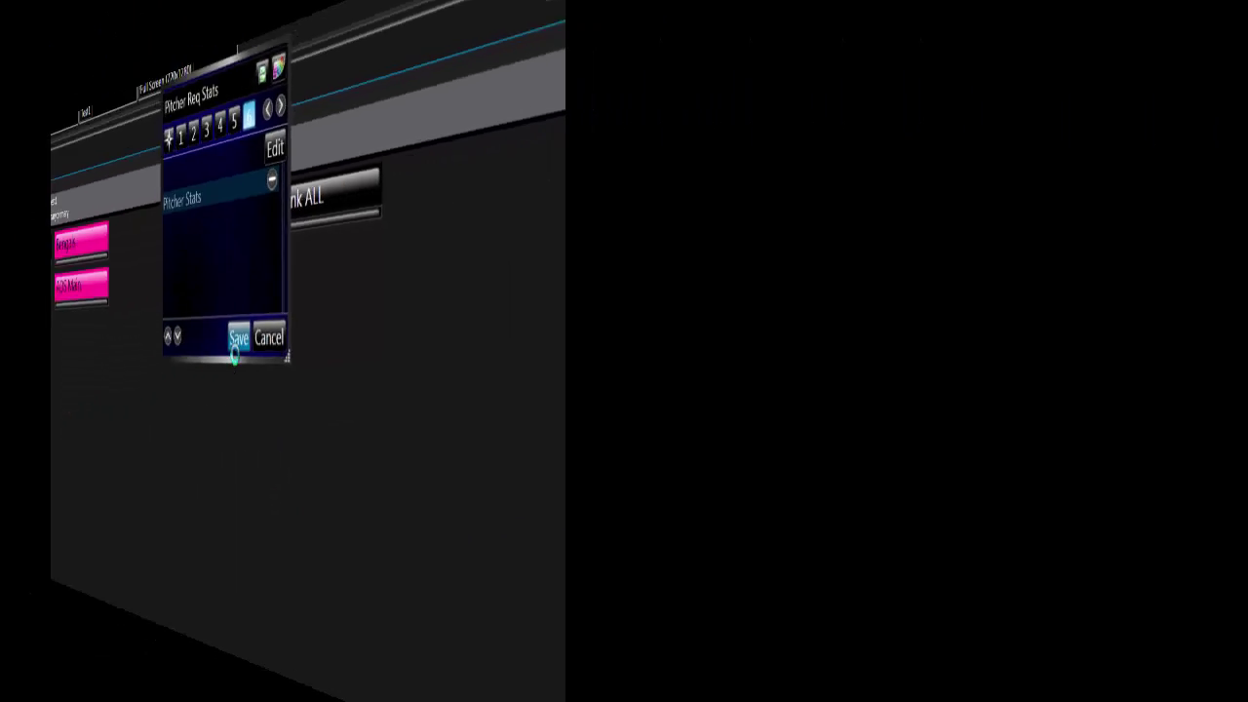
{"action": "left_click", "coordinate": [639, 343]}
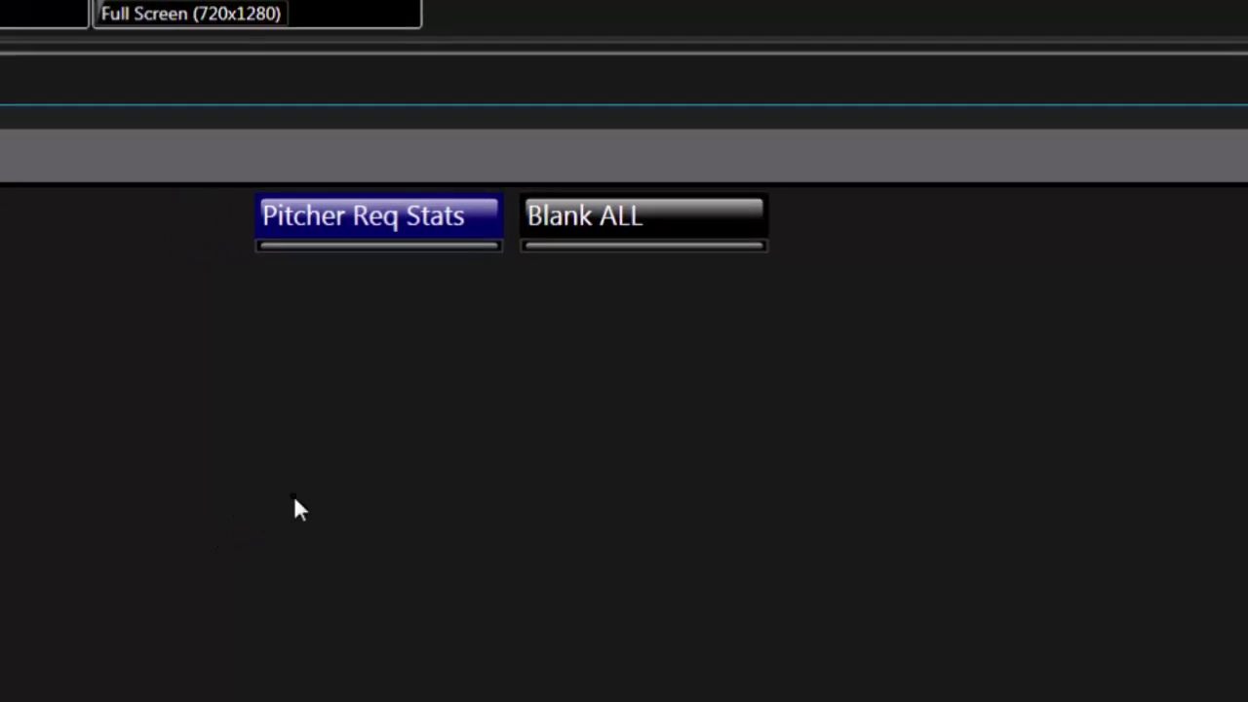
{"action": "right_click", "coordinate": [298, 507]}
Step: Create a dark red button named '8000 Pitcher Req Stats'
{"action": "left_click", "coordinate": [279, 509]}
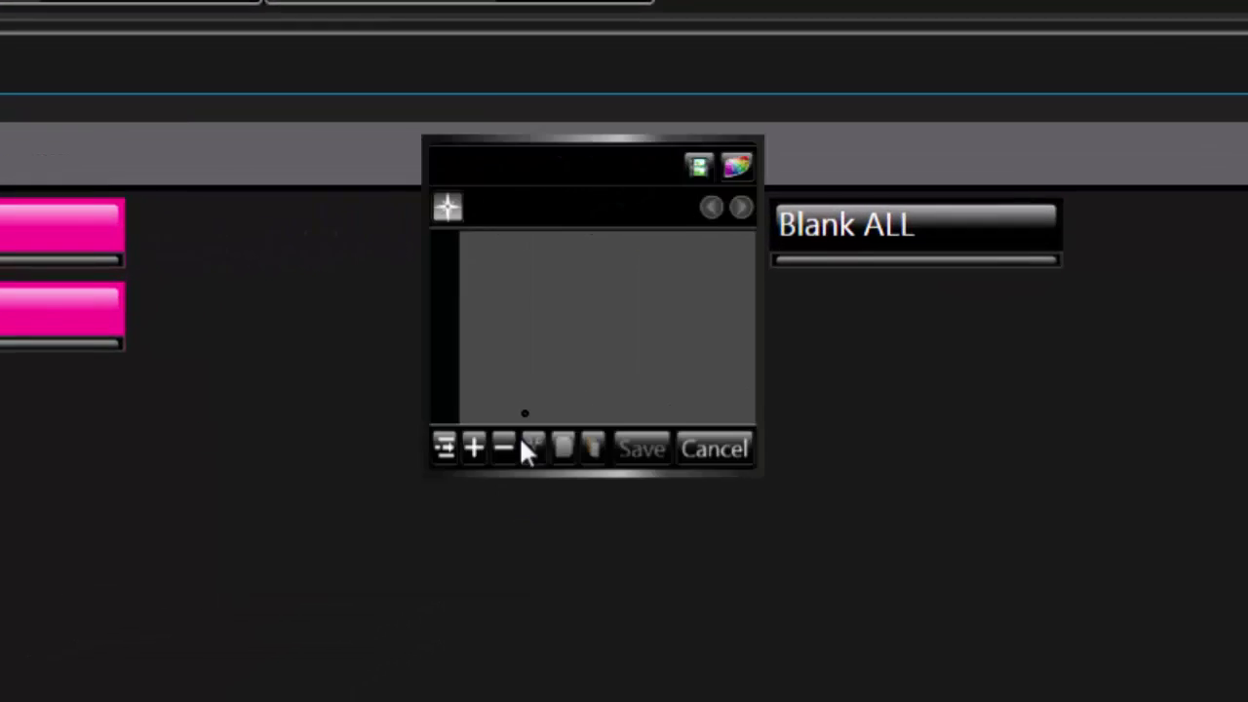
{"action": "left_click", "coordinate": [550, 177]}
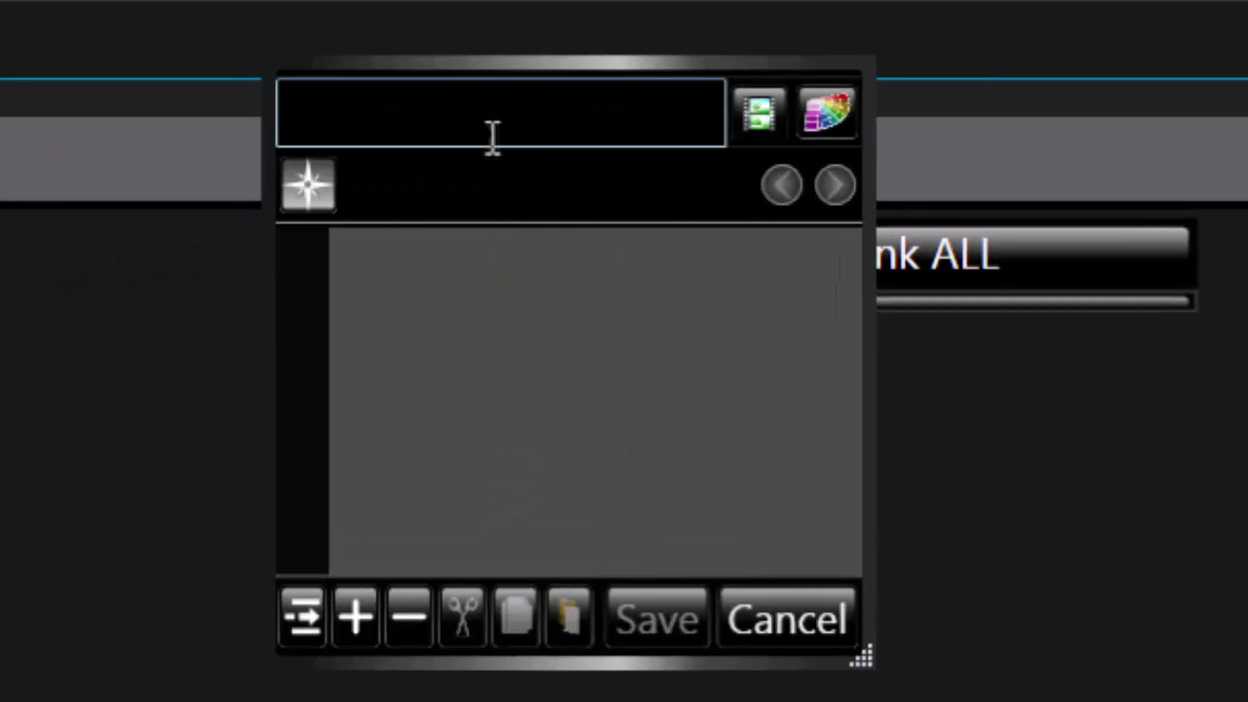
{"action": "type", "text": "8000 Pitcher Req Stats"}
{"action": "left_click", "coordinate": [829, 115]}
{"action": "left_click", "coordinate": [639, 351]}
{"action": "left_click", "coordinate": [308, 185]}
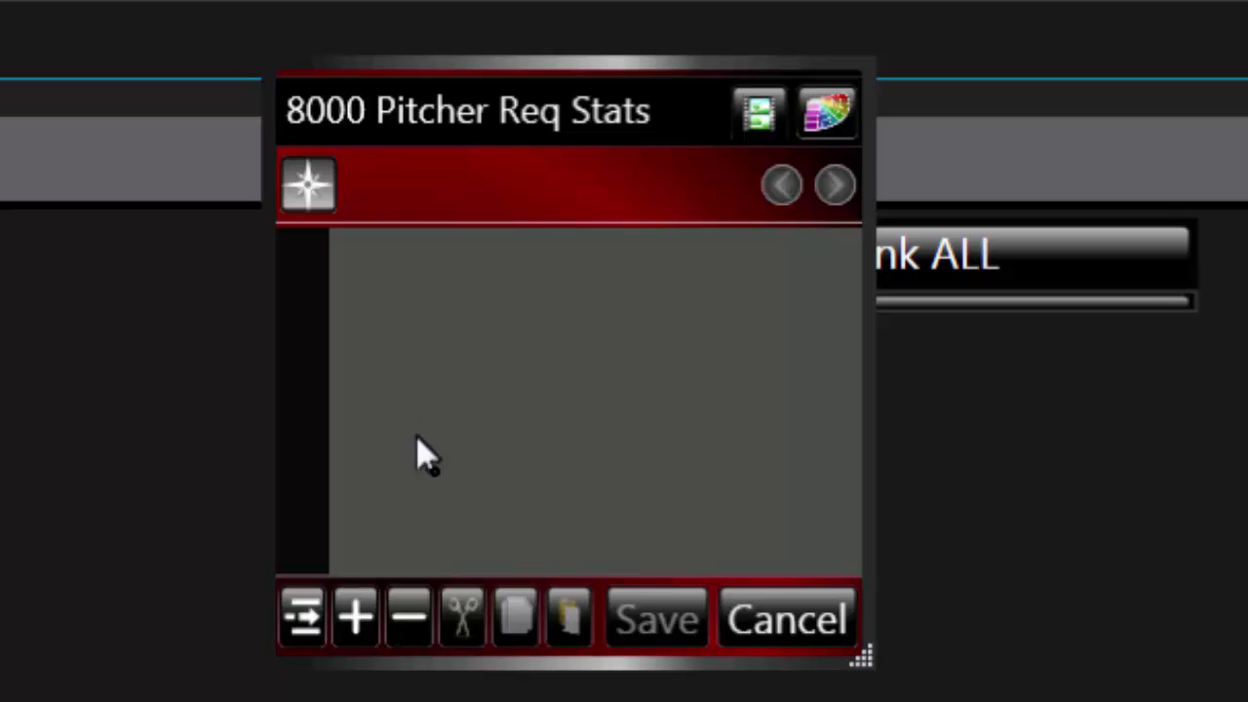
Step: Add a script line using the System Control > Advanced > Stats Request command
{"action": "left_click", "coordinate": [374, 616]}
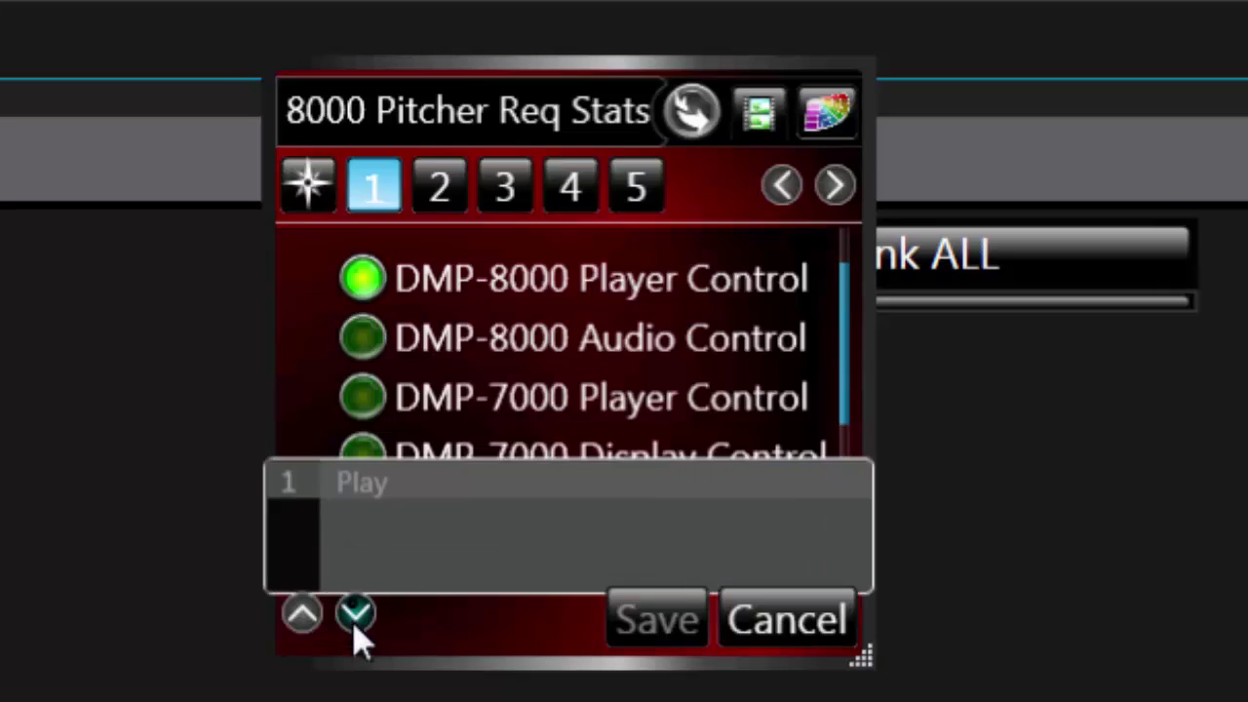
{"action": "scroll", "coordinate": [390, 468], "scroll_direction": "down", "scroll_amount": 2}
{"action": "left_click", "coordinate": [369, 463]}
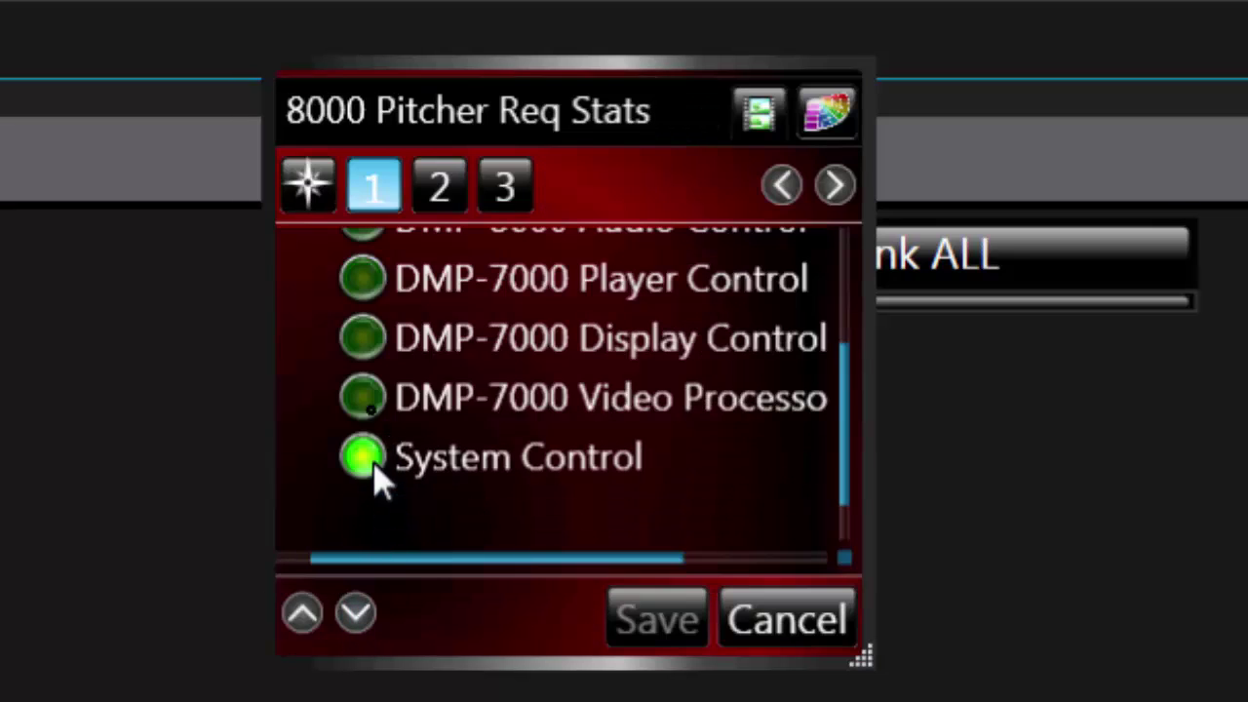
{"action": "left_click", "coordinate": [440, 195]}
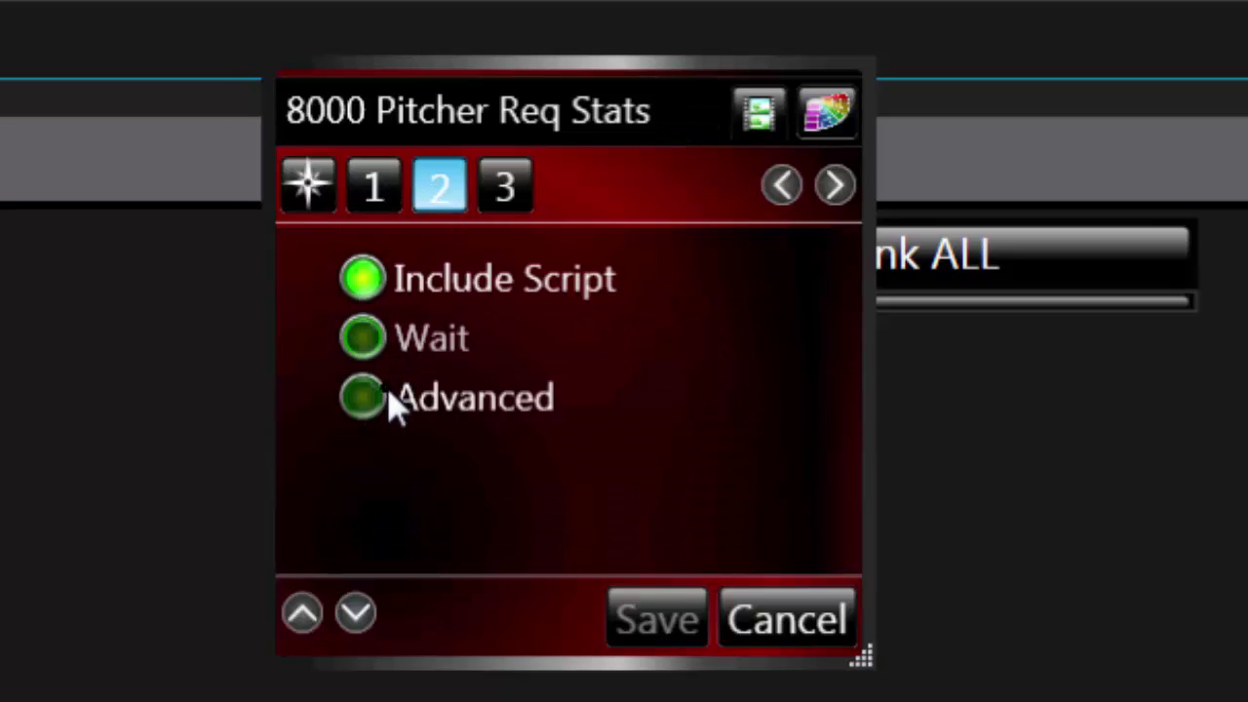
{"action": "left_click", "coordinate": [390, 402]}
{"action": "left_click", "coordinate": [520, 198]}
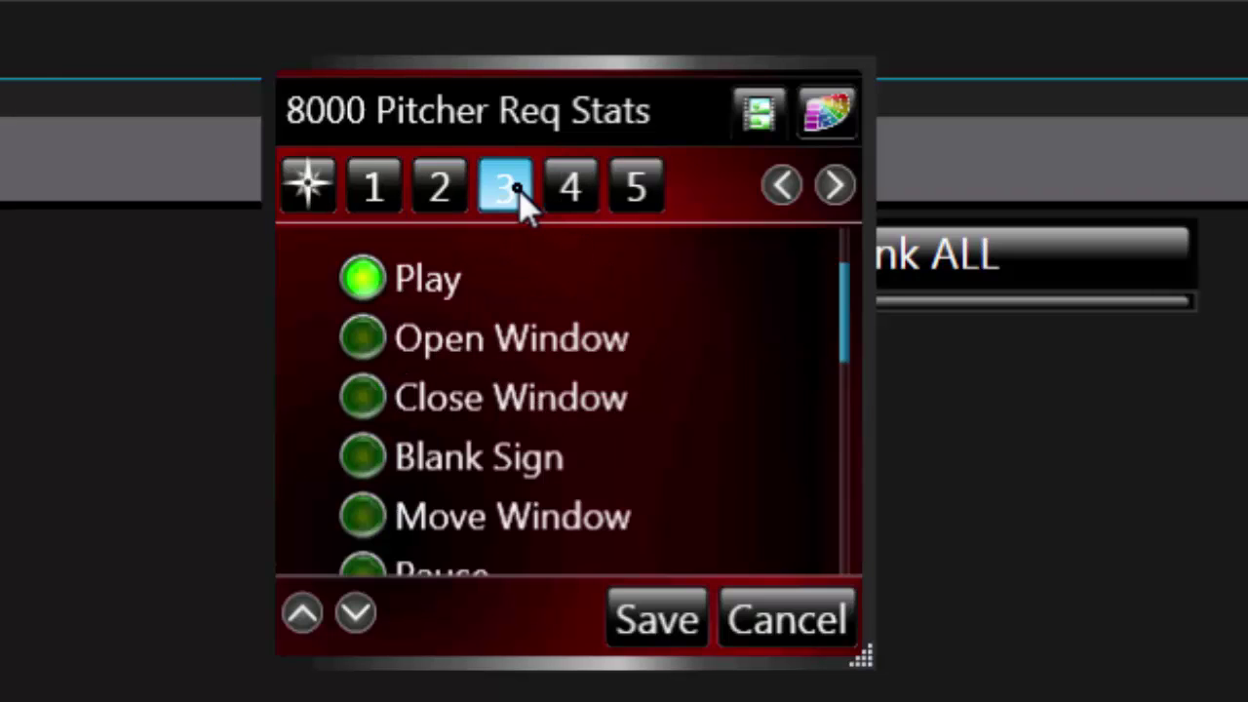
{"action": "left_click_drag", "start_coordinate": [845, 321], "coordinate": [844, 571]}
{"action": "left_click", "coordinate": [487, 544]}
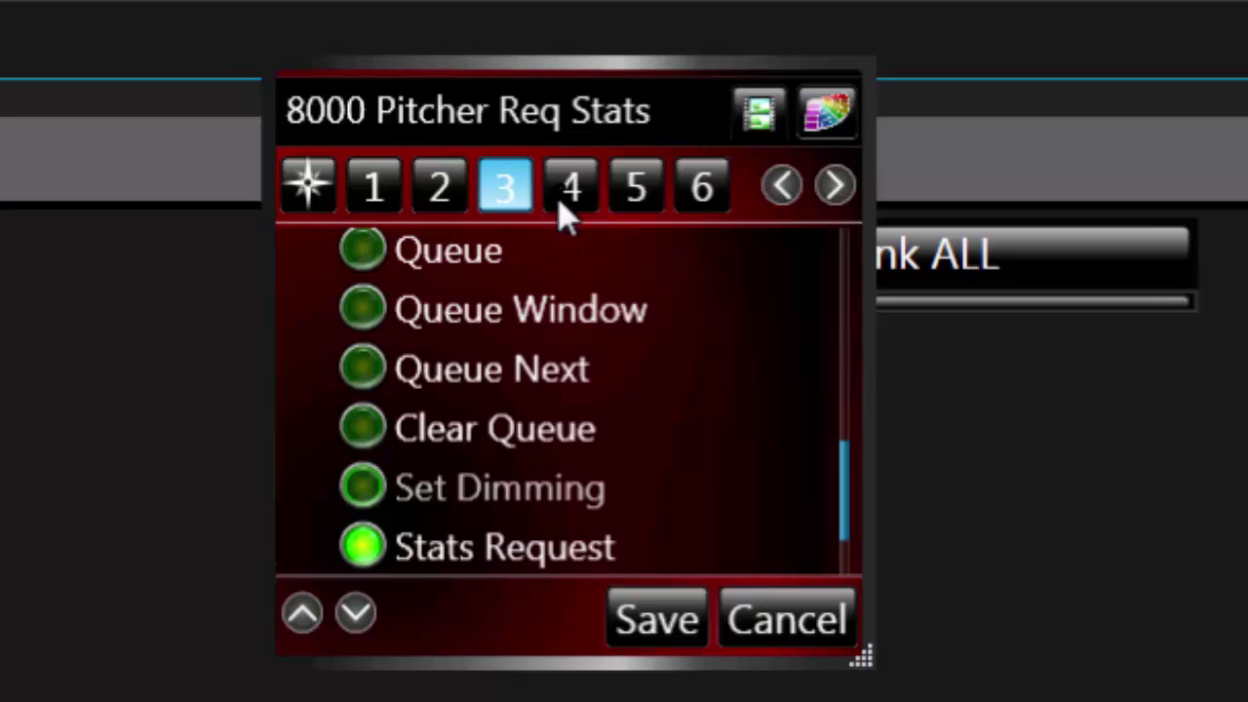
Step: Set the Stats Request to DakStats® Baseball individual stats and finish the script line
{"action": "left_click", "coordinate": [568, 195]}
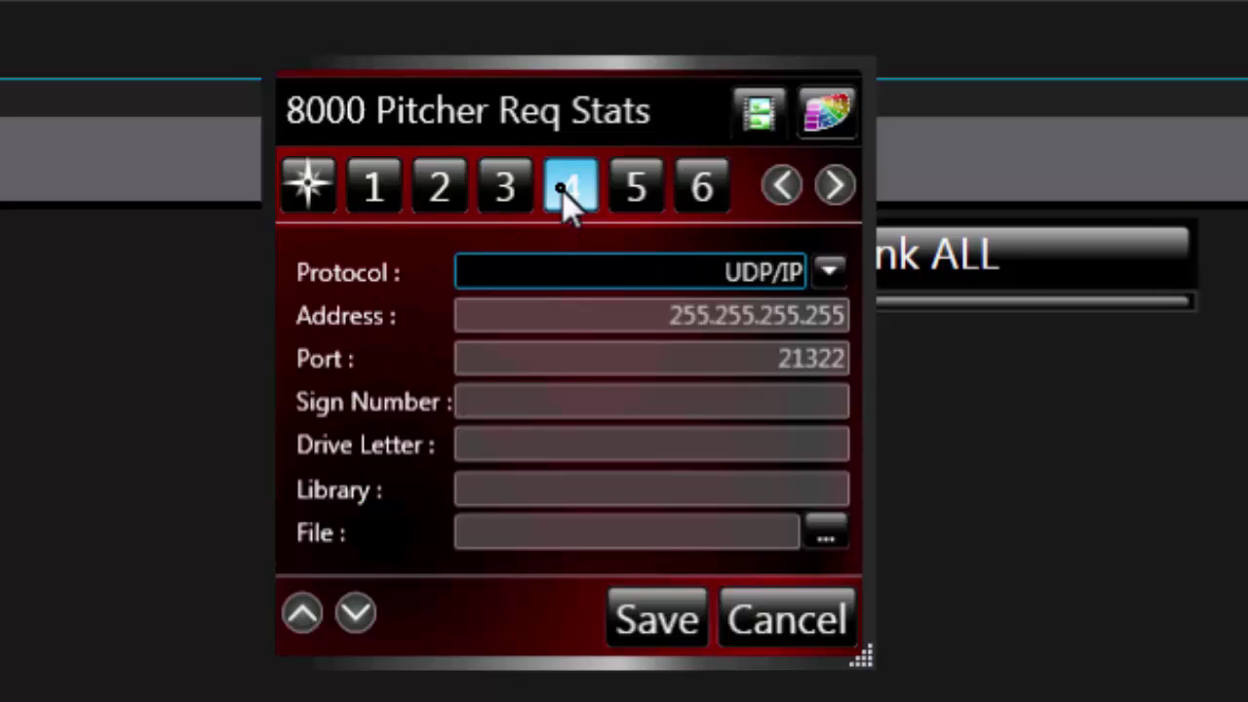
{"action": "left_click", "coordinate": [643, 195]}
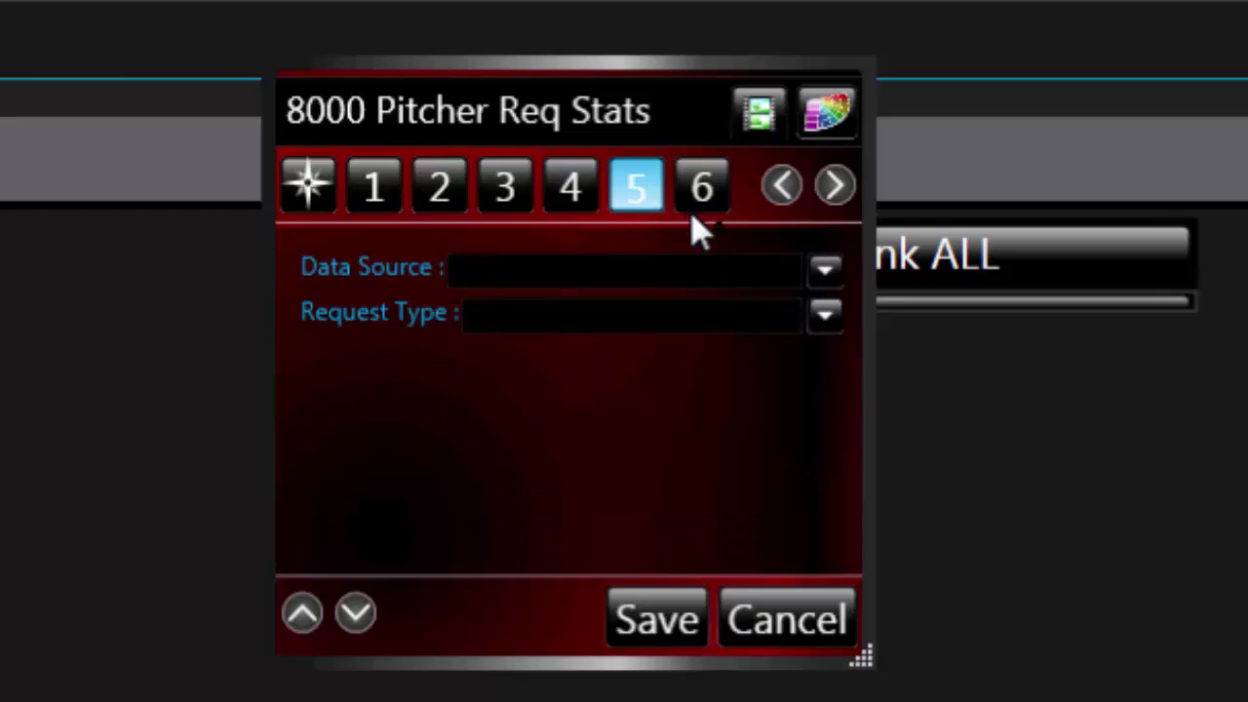
{"action": "left_click", "coordinate": [840, 268]}
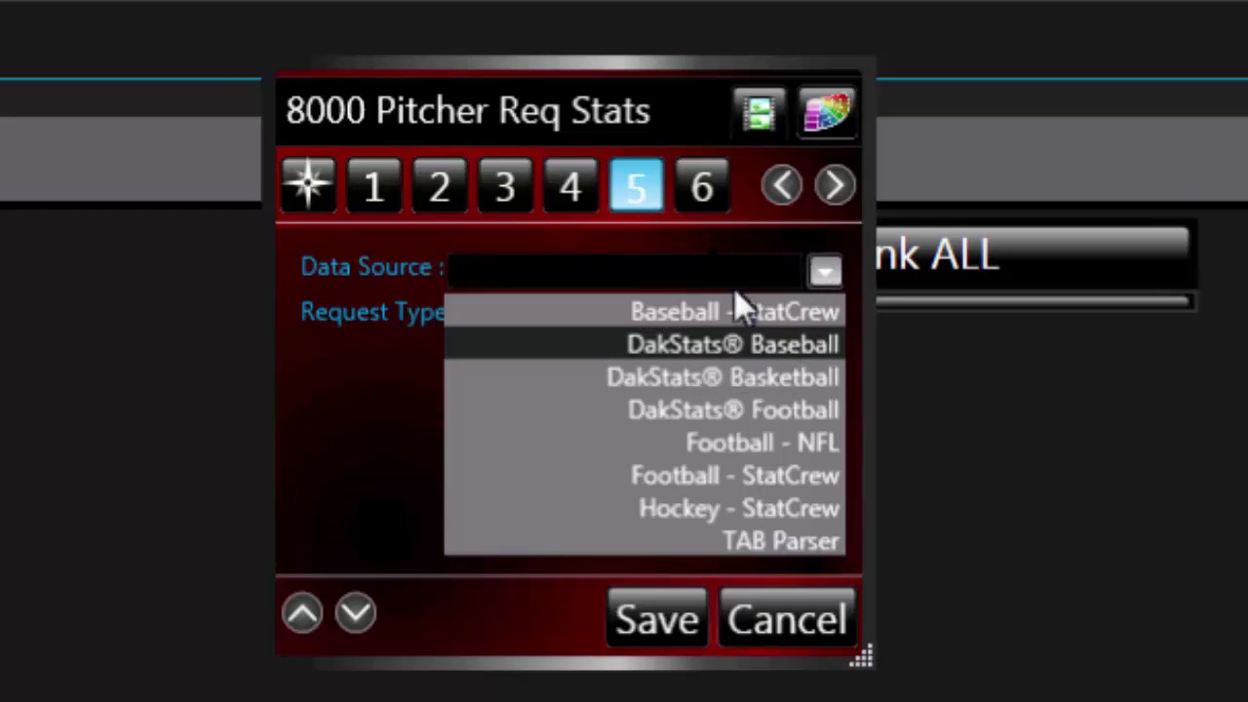
{"action": "left_click", "coordinate": [731, 195]}
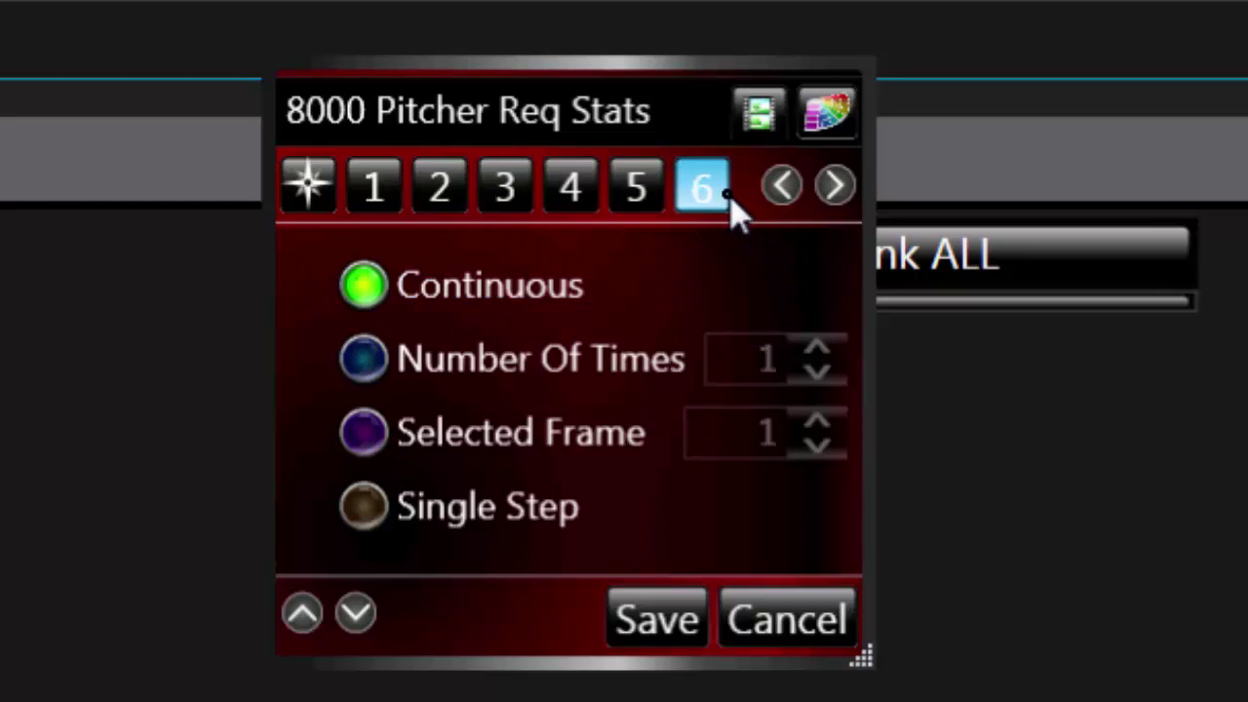
{"action": "left_click", "coordinate": [308, 189]}
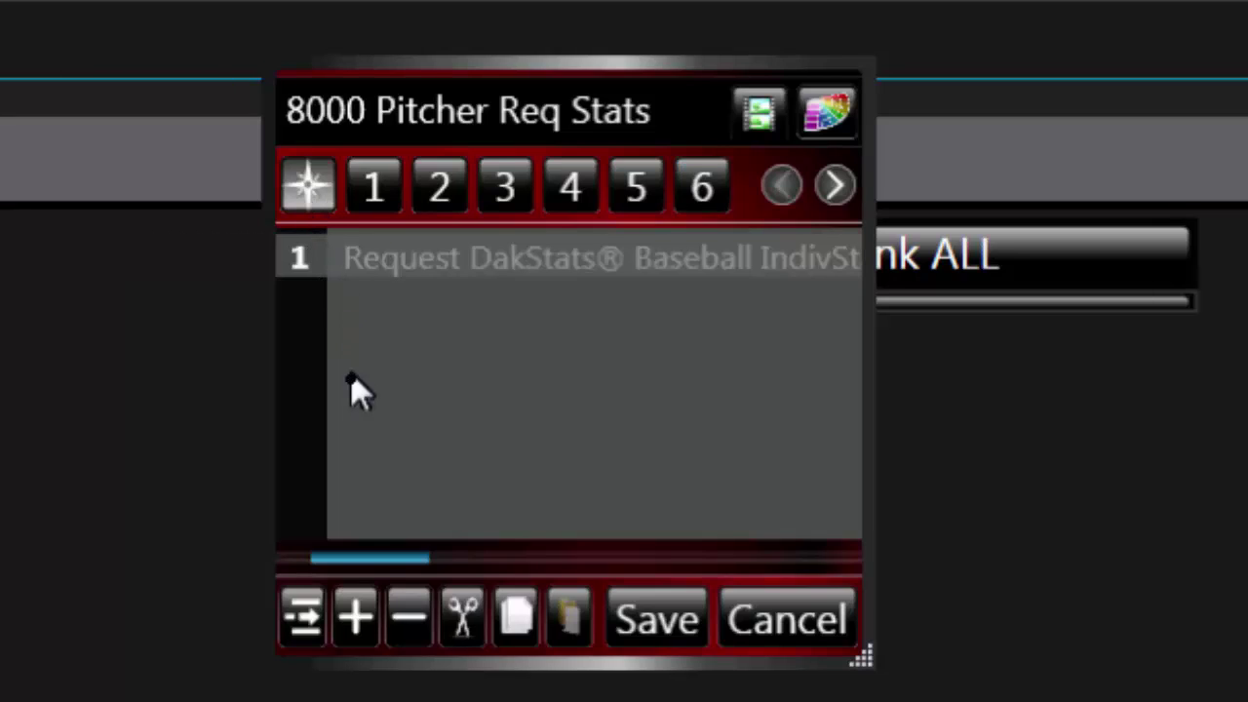
Step: Add a second line with a DMP-8000 Player Control Play action on the Reqeusted Stats window
{"action": "left_click", "coordinate": [371, 626]}
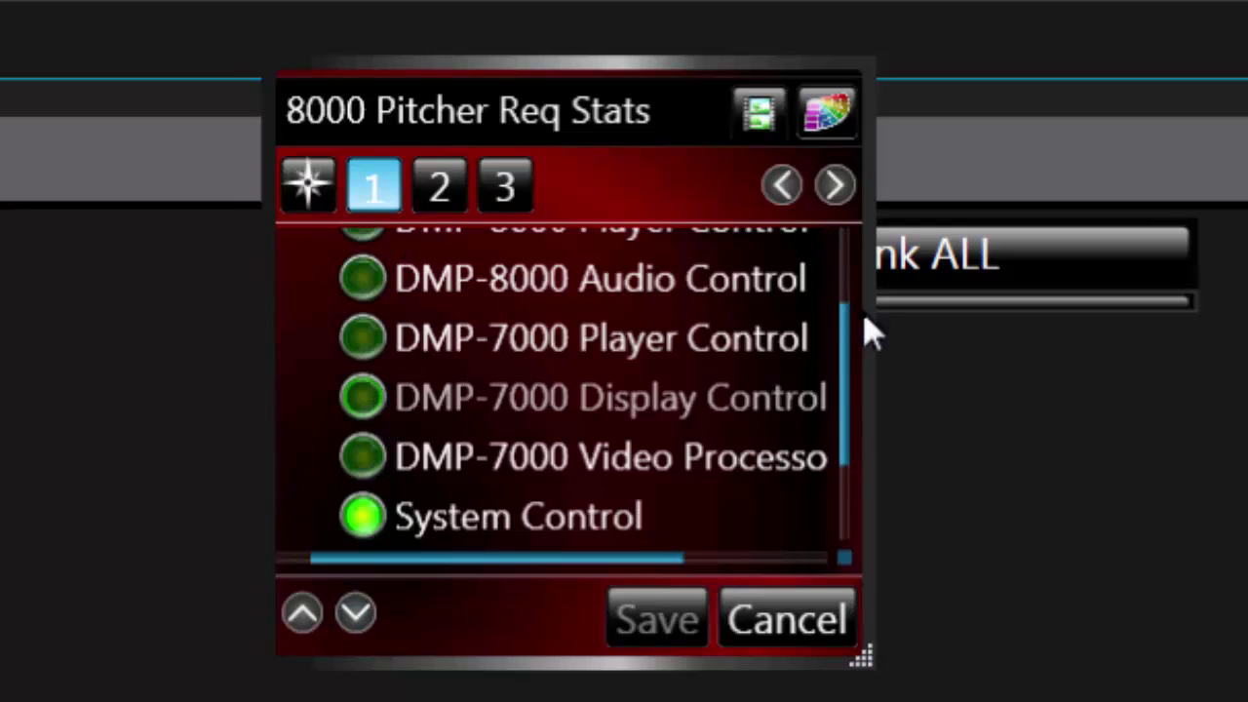
{"action": "scroll", "coordinate": [699, 317], "scroll_direction": "up", "scroll_amount": 1}
{"action": "left_click", "coordinate": [502, 283]}
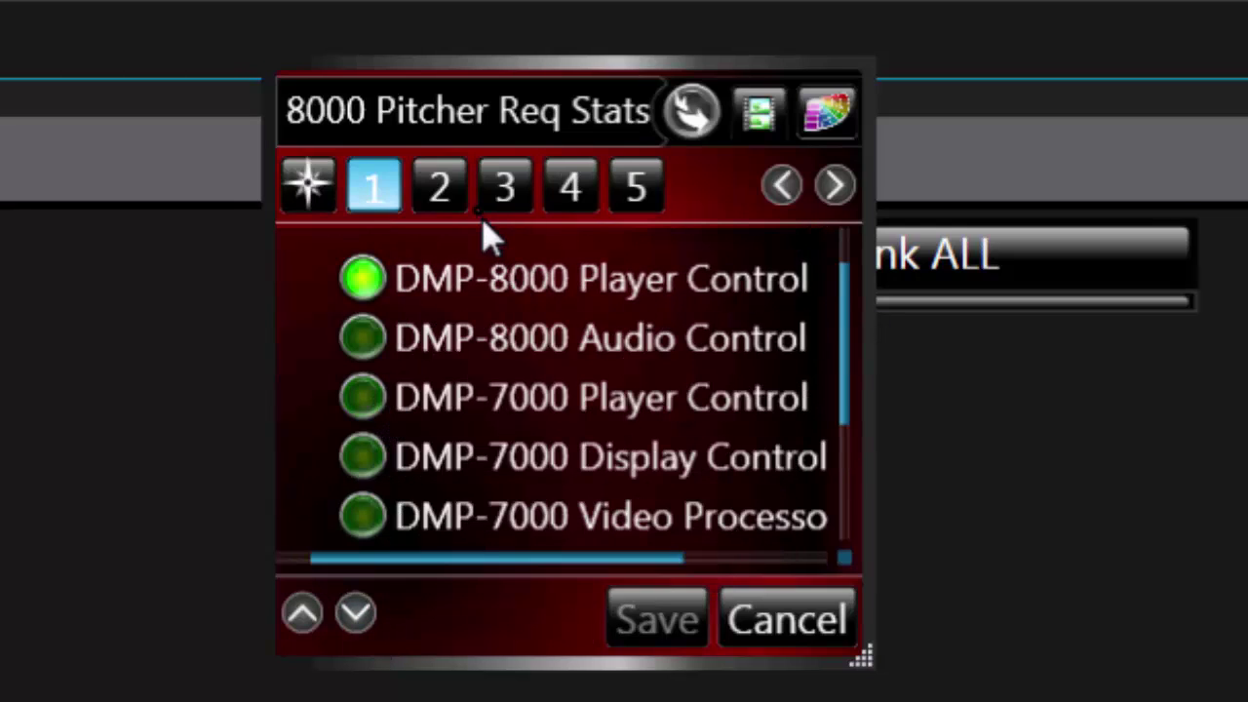
{"action": "left_click", "coordinate": [446, 186]}
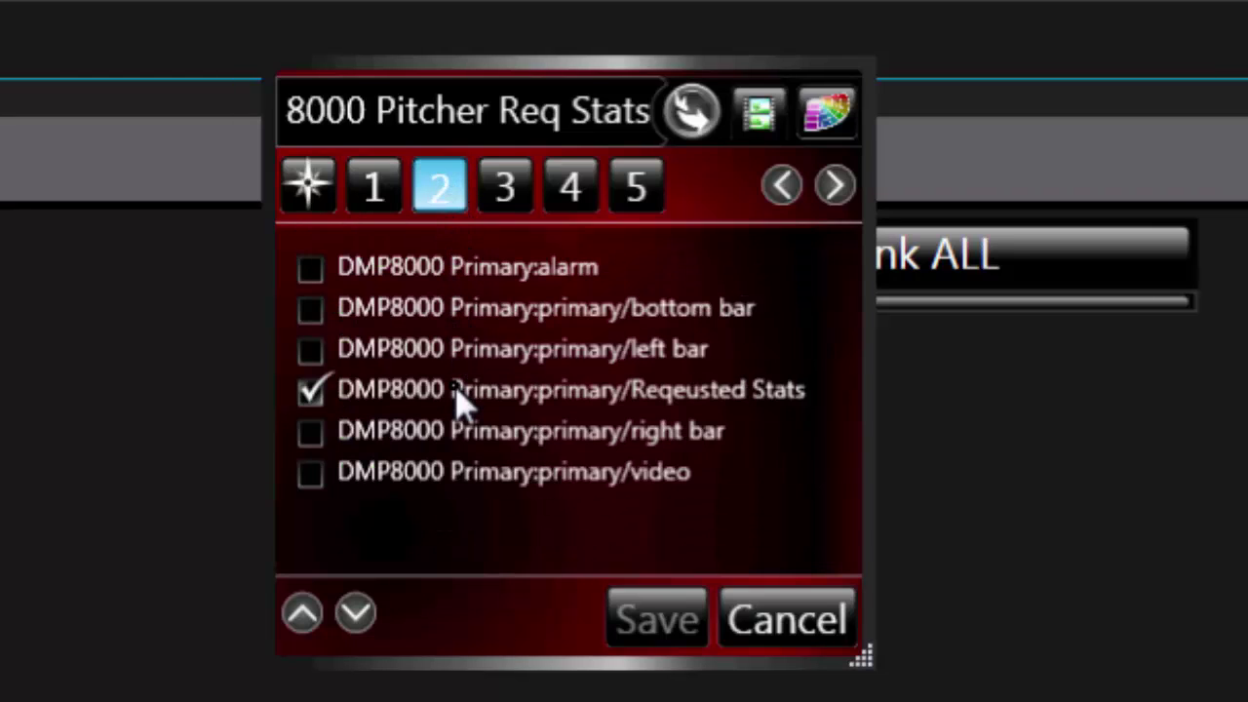
{"action": "left_click", "coordinate": [499, 178]}
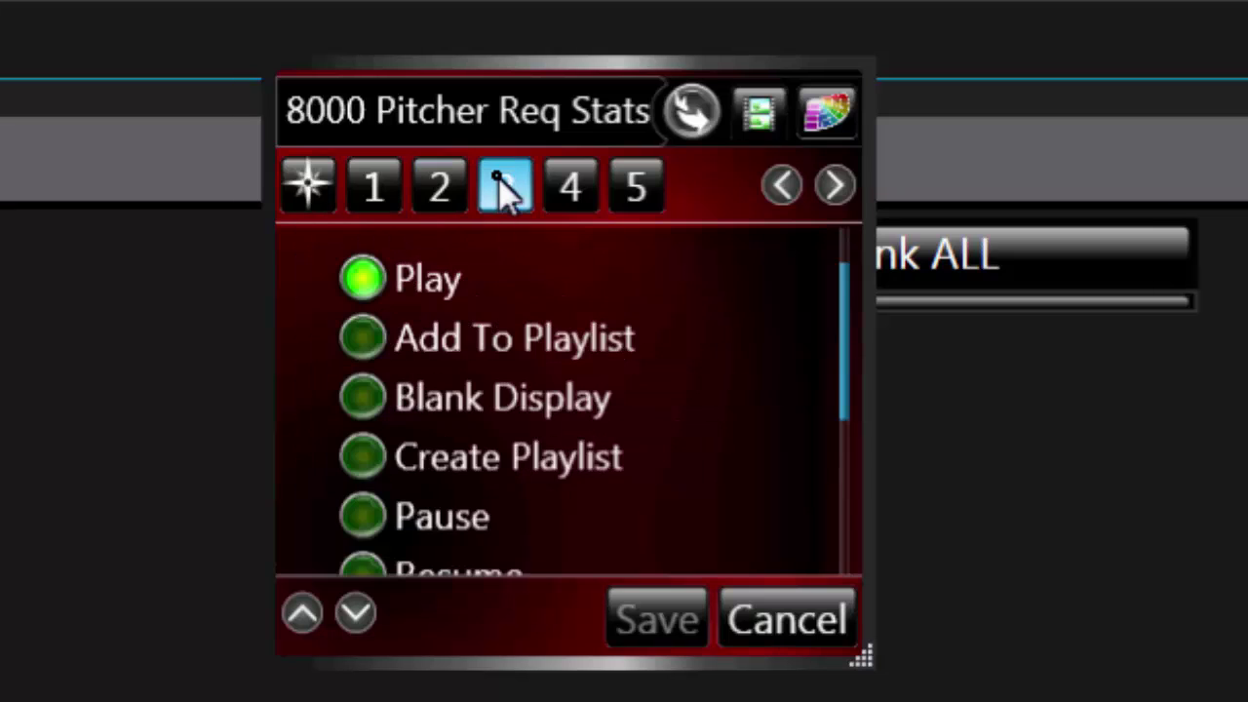
{"action": "left_click", "coordinate": [581, 190]}
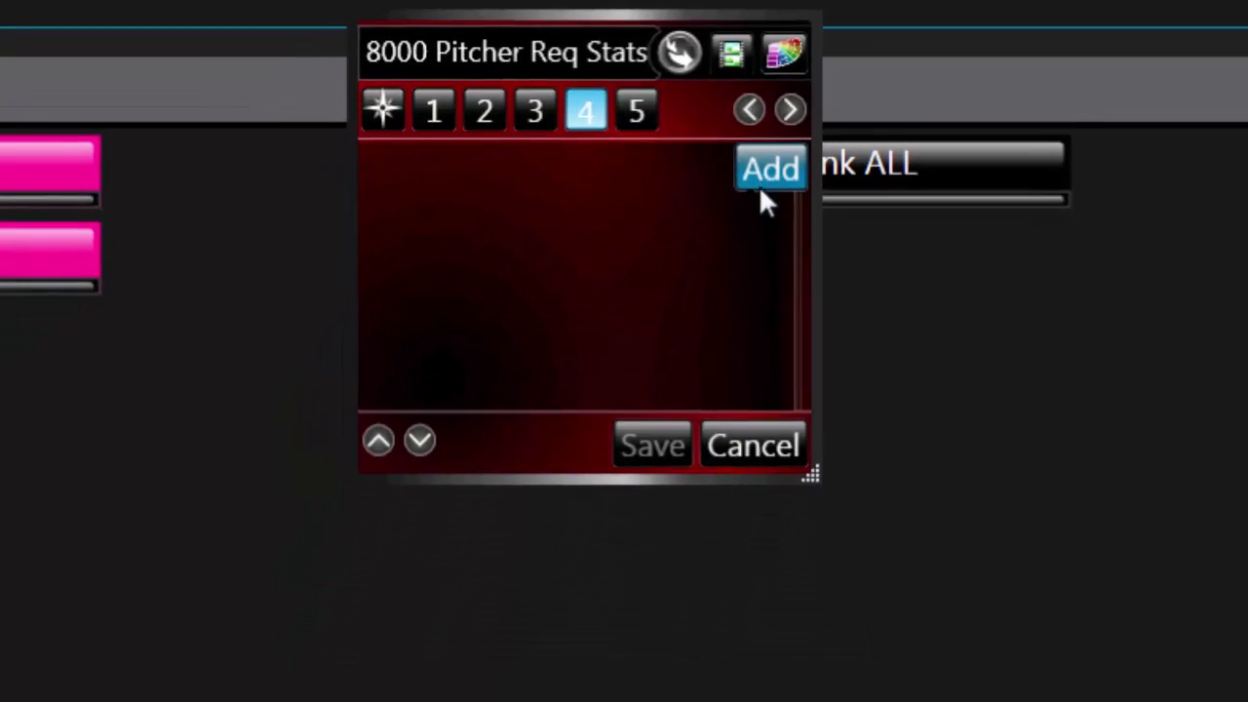
Step: Queue the Pitcher Stats layout to play continuously
{"action": "left_click", "coordinate": [761, 185]}
{"action": "double_click", "coordinate": [268, 536]}
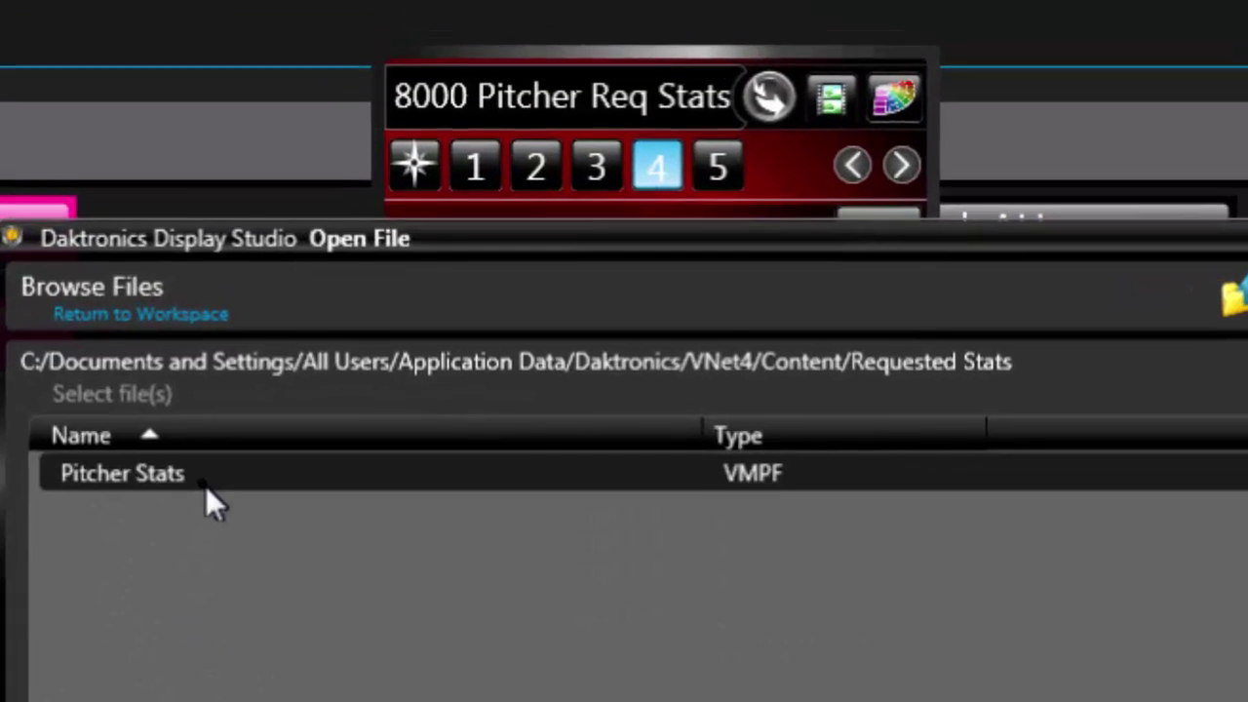
{"action": "double_click", "coordinate": [205, 486]}
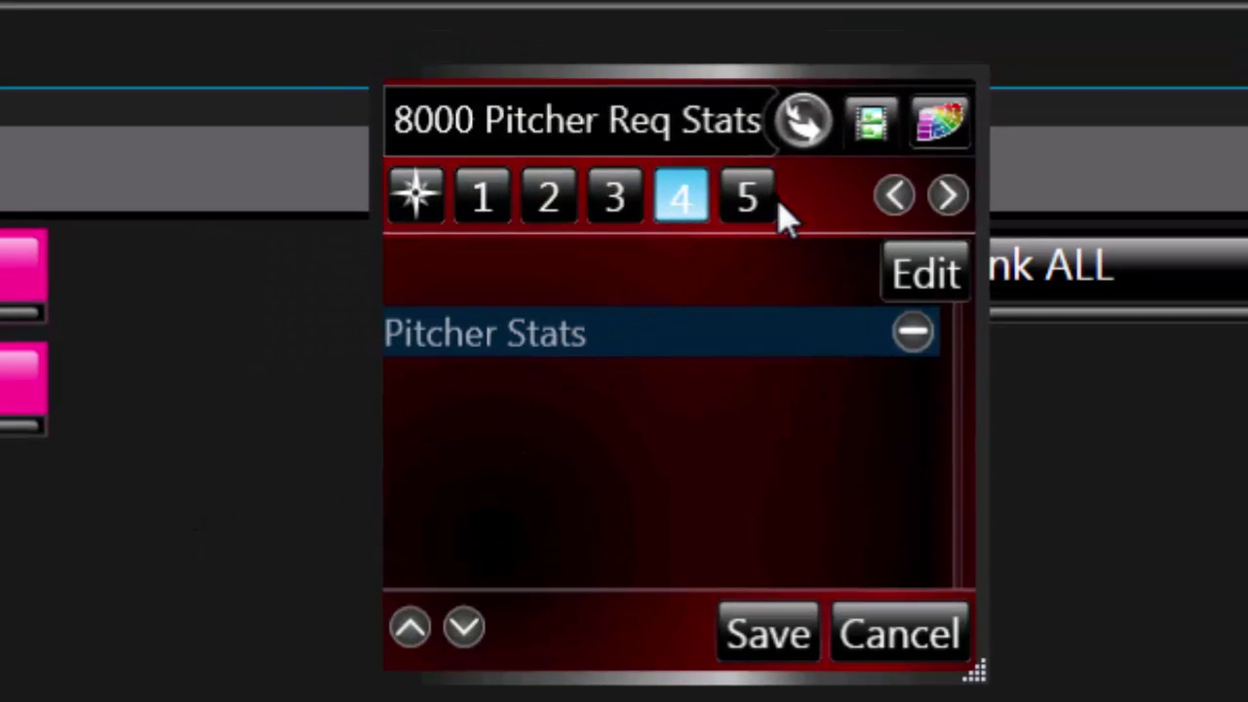
{"action": "left_click", "coordinate": [727, 170]}
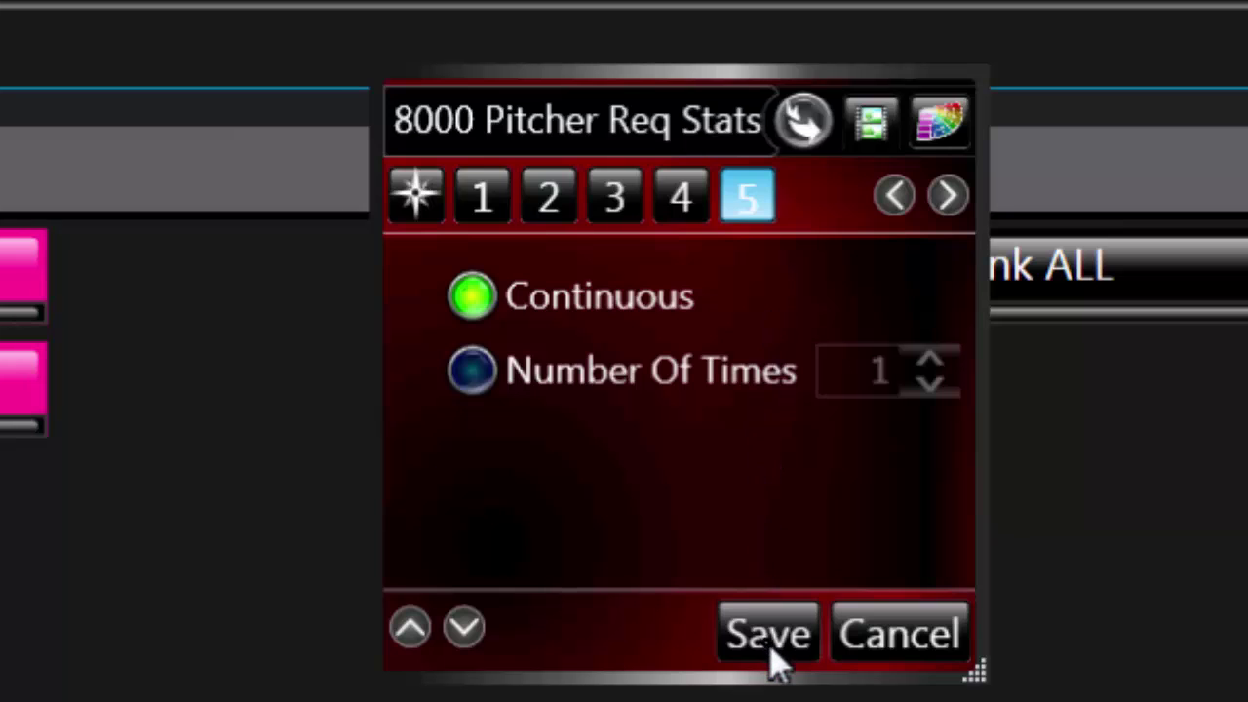
Step: Save the button script, then run 8000 Pitcher Req Stats for Guest player number 4
{"action": "left_click", "coordinate": [736, 570]}
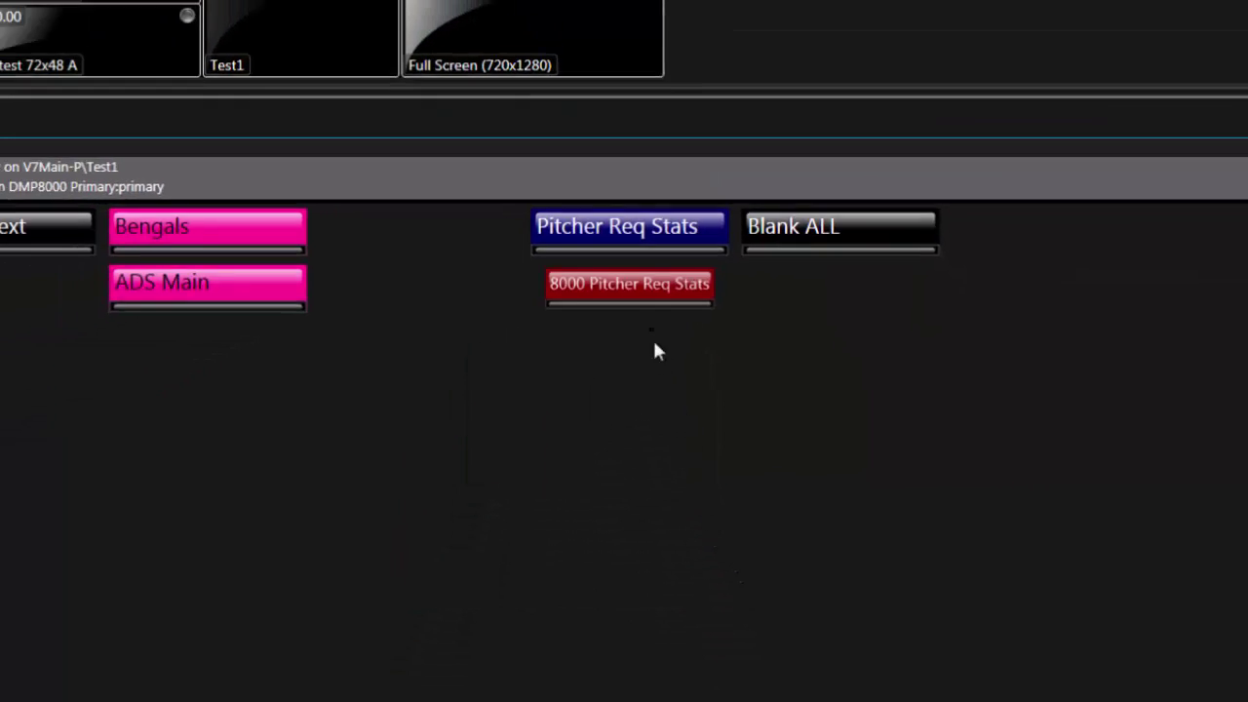
{"action": "left_click", "coordinate": [619, 254]}
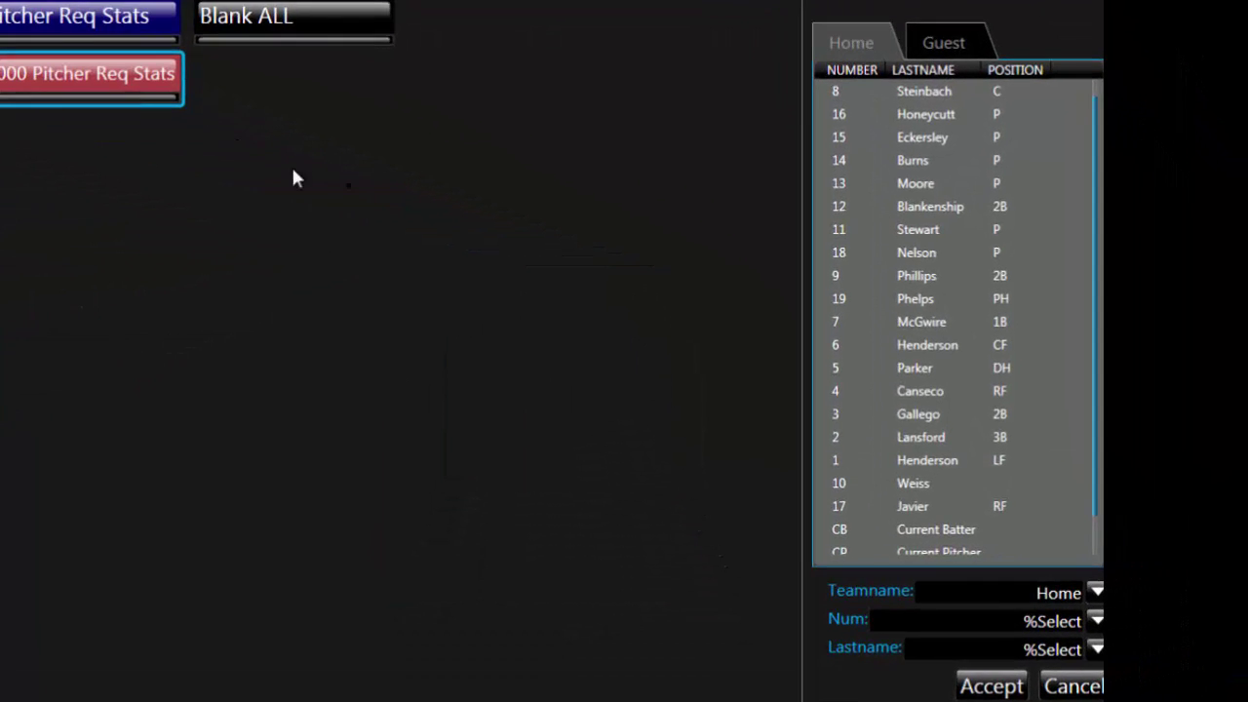
{"action": "left_click", "coordinate": [956, 41]}
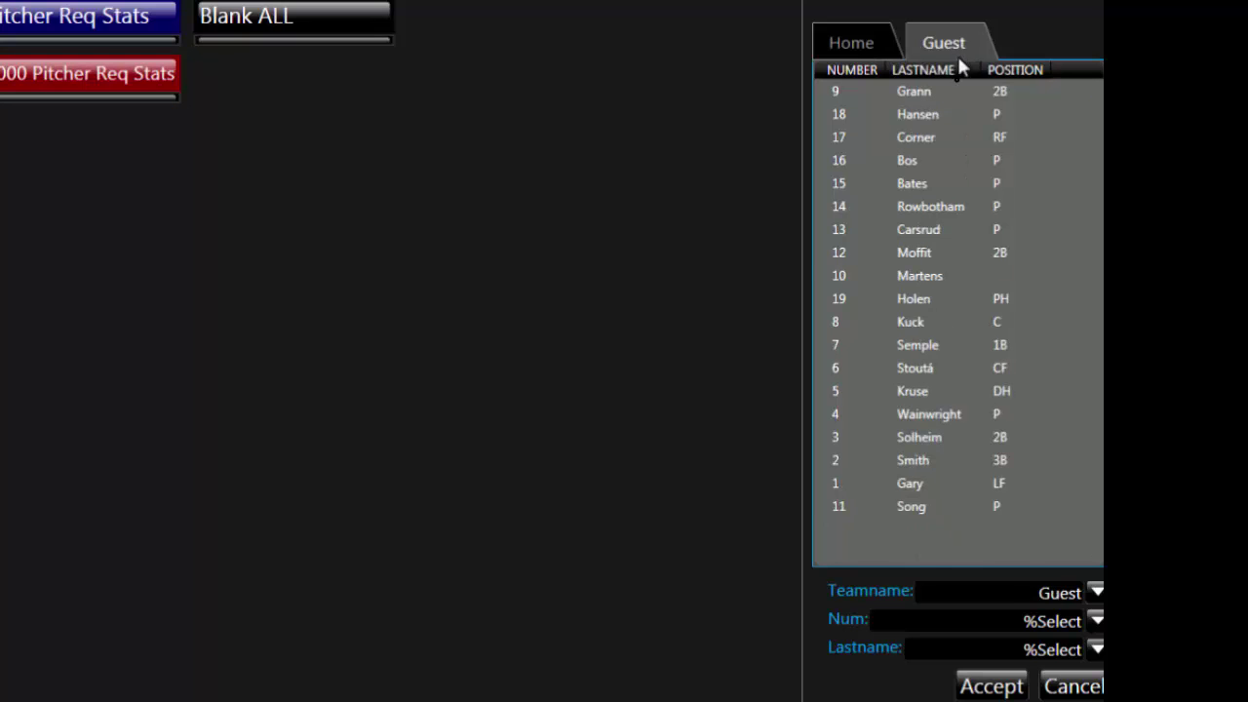
{"action": "left_click", "coordinate": [1036, 440]}
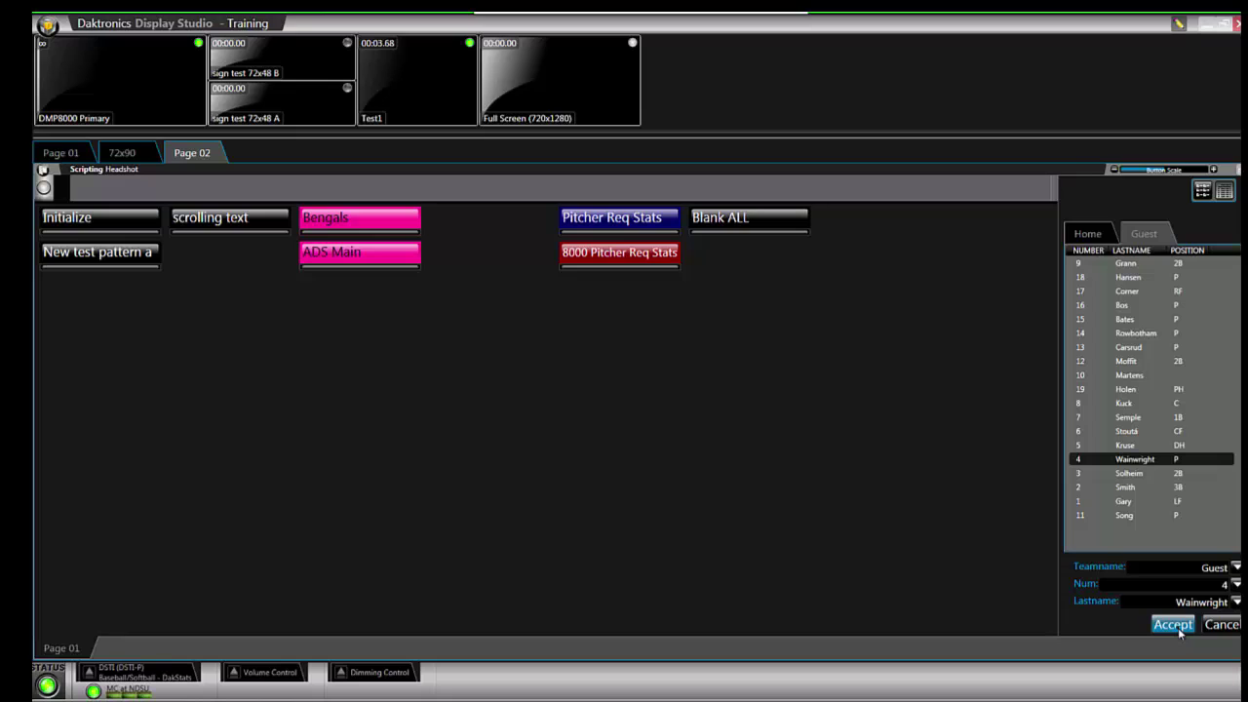
{"action": "left_click", "coordinate": [1173, 625]}
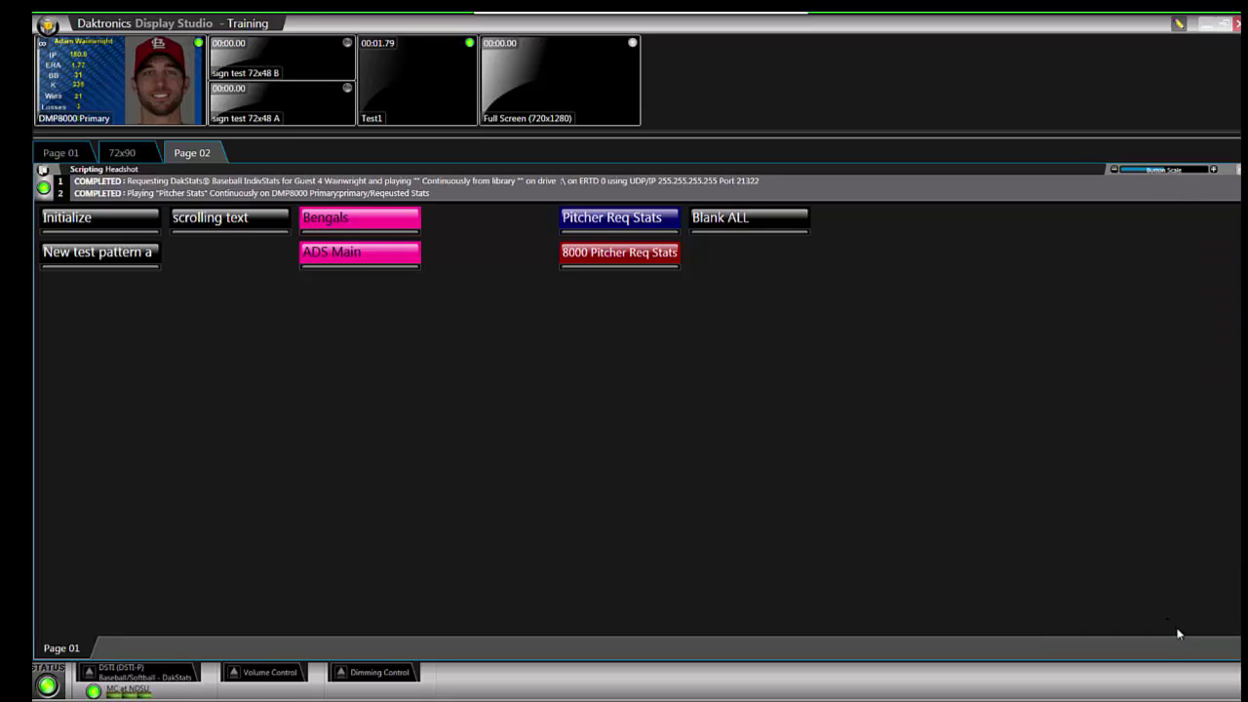